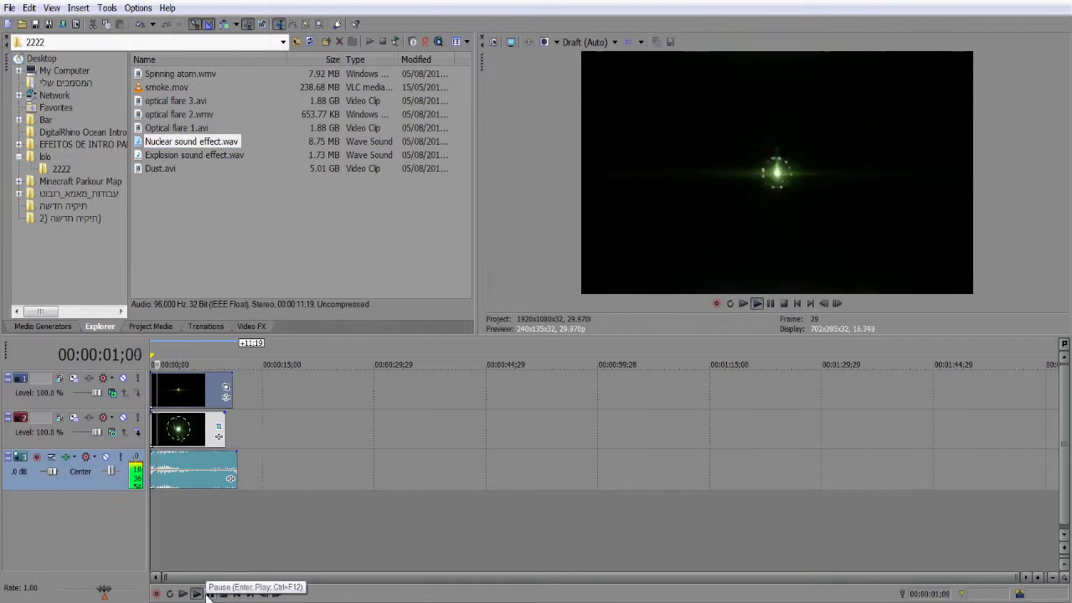
Trim the spinning atom clip on the second track to about 2.5 seconds and paste a copy directly after it.
left_click(210, 594)
left_click(249, 529)
left_click_drag(225, 432, 169, 430)
right_click(159, 415)
left_click(174, 436)
key("ctrl+v")
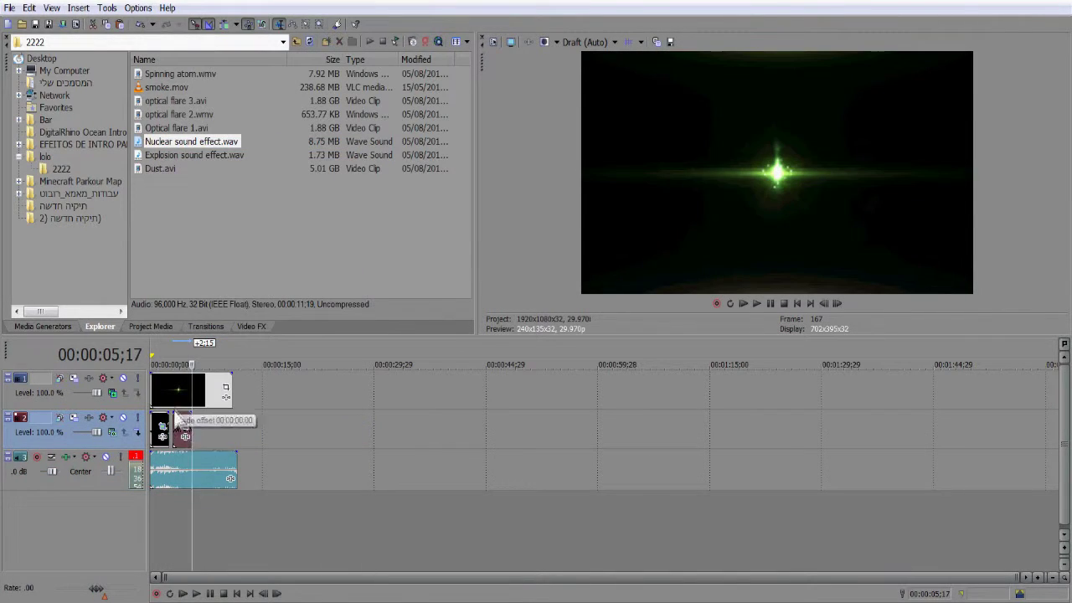
Shorten the flare clip and the nuclear sound audio so both end together just after the atom clips, and play back the result.
left_click(372, 469)
left_click_drag(192, 416, 193, 391)
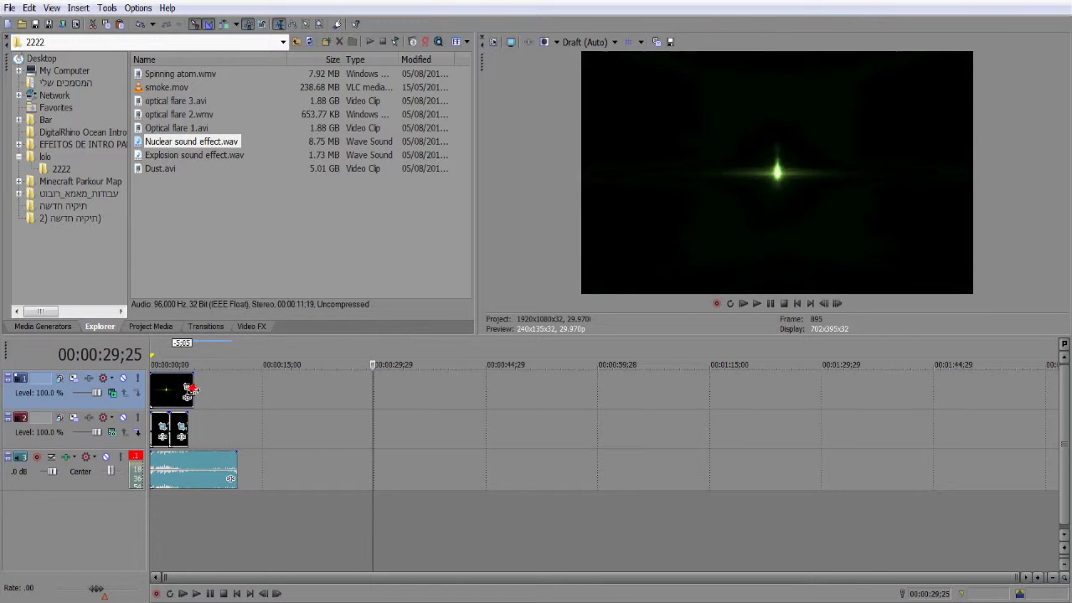
left_click_drag(237, 470, 194, 470)
key("space")
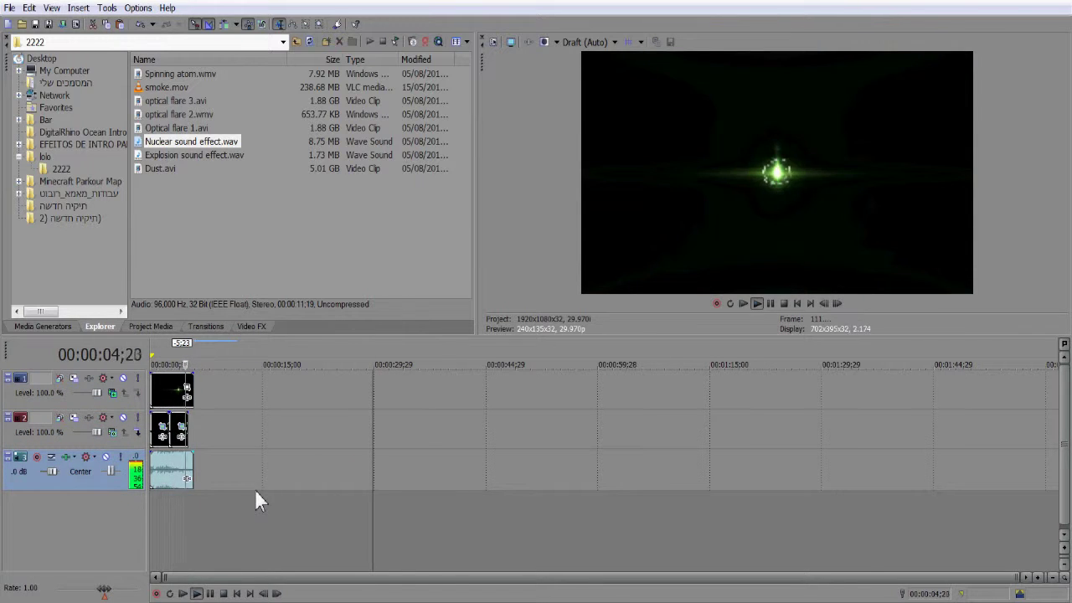
key("space")
Add optical flare 2.wmv to the timeline at about 10;05 and delete the audio track that comes with it.
left_click(204, 114)
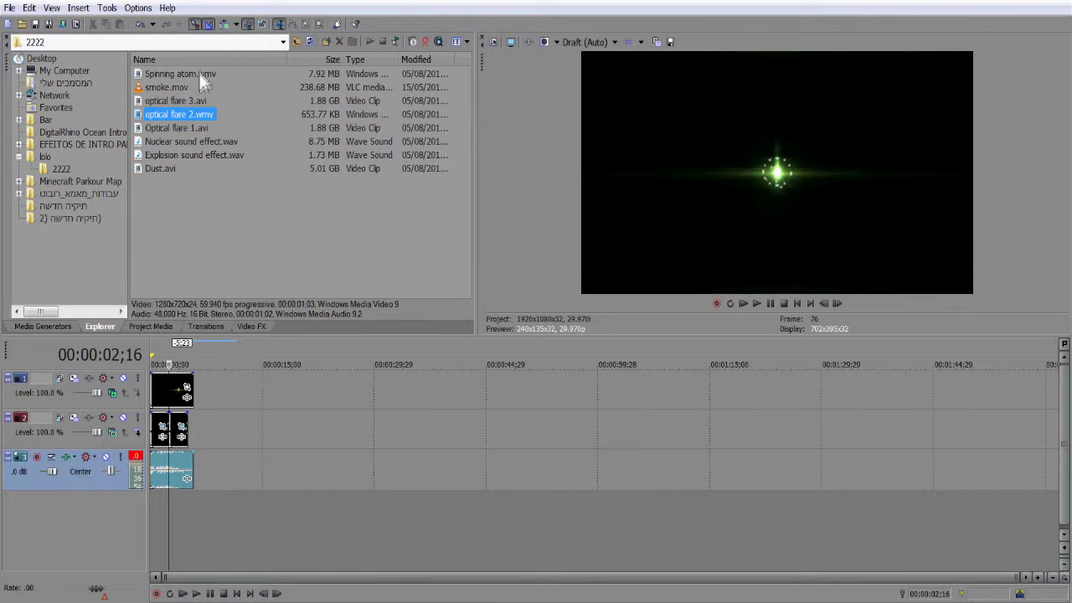
left_click_drag(276, 196, 224, 394)
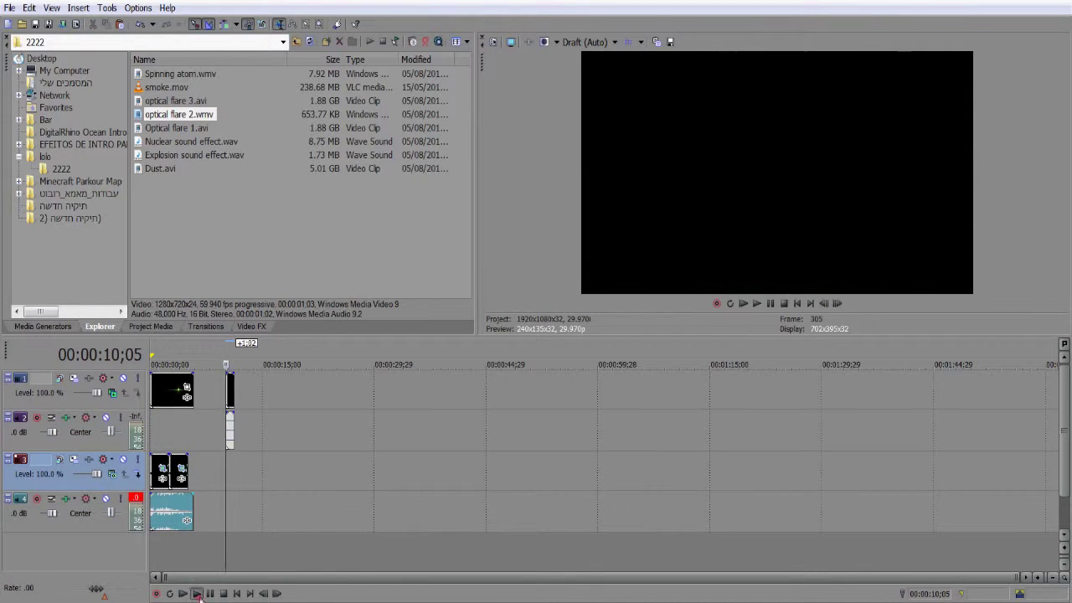
right_click(120, 449)
left_click(159, 196)
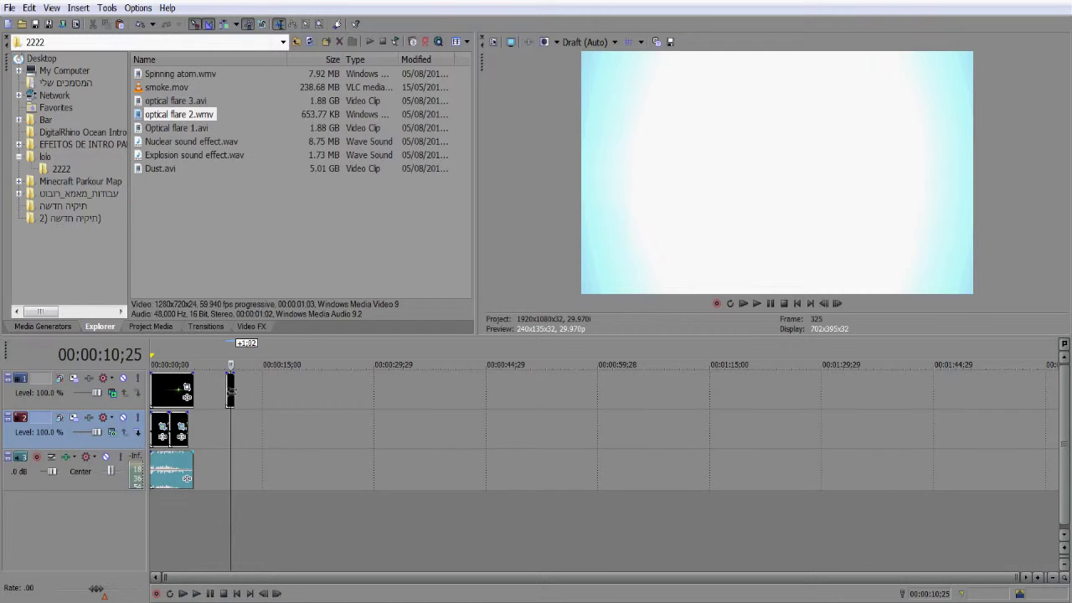
Place the optical flare 2 clip on a new top video track, starting where the first flare clip ends.
left_click(278, 406)
left_click_drag(232, 398, 122, 377)
left_click(112, 393)
left_click(134, 237)
Add Explosion sound effect.wav directly after the nuclear sound on the audio track and play back the sequence.
left_click_drag(194, 155, 236, 471)
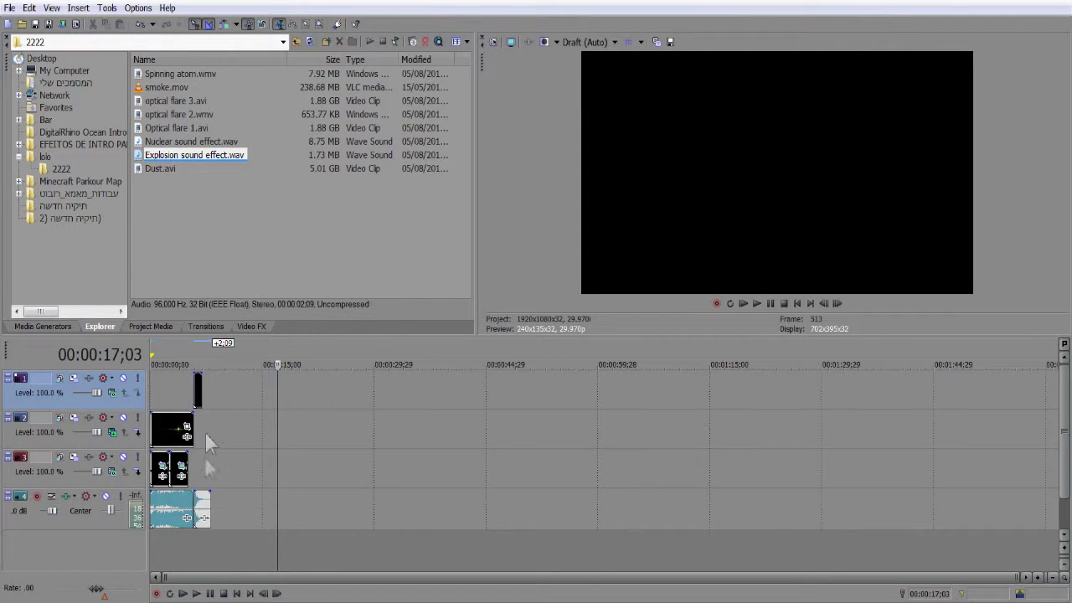
scroll(187, 552, "up", 4)
left_click(170, 547)
key("space")
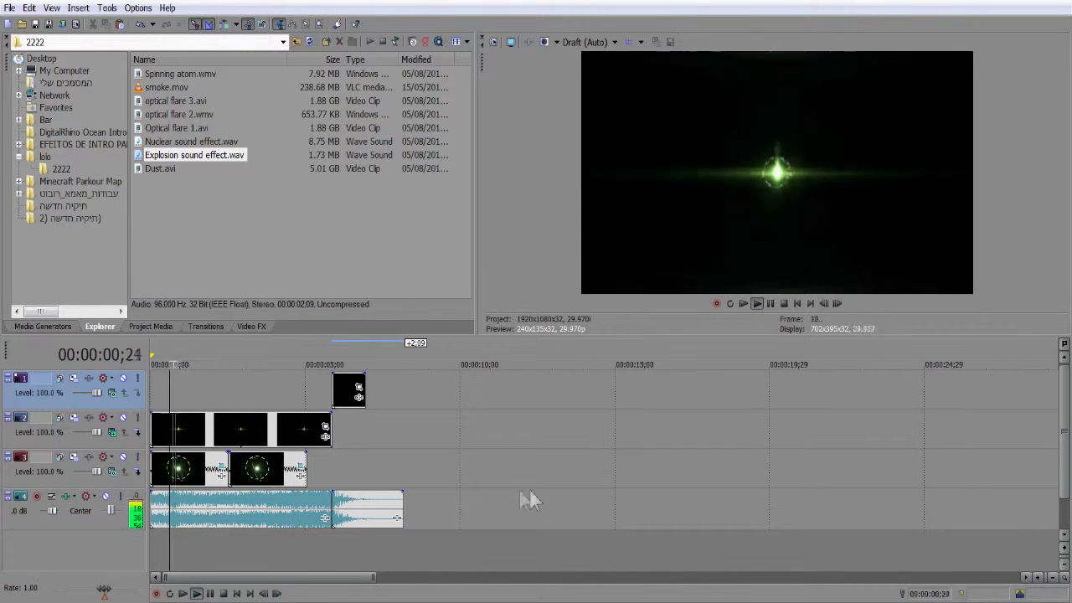
left_click(770, 303)
left_click(599, 42)
left_click(316, 541)
left_click(758, 304)
left_click(770, 304)
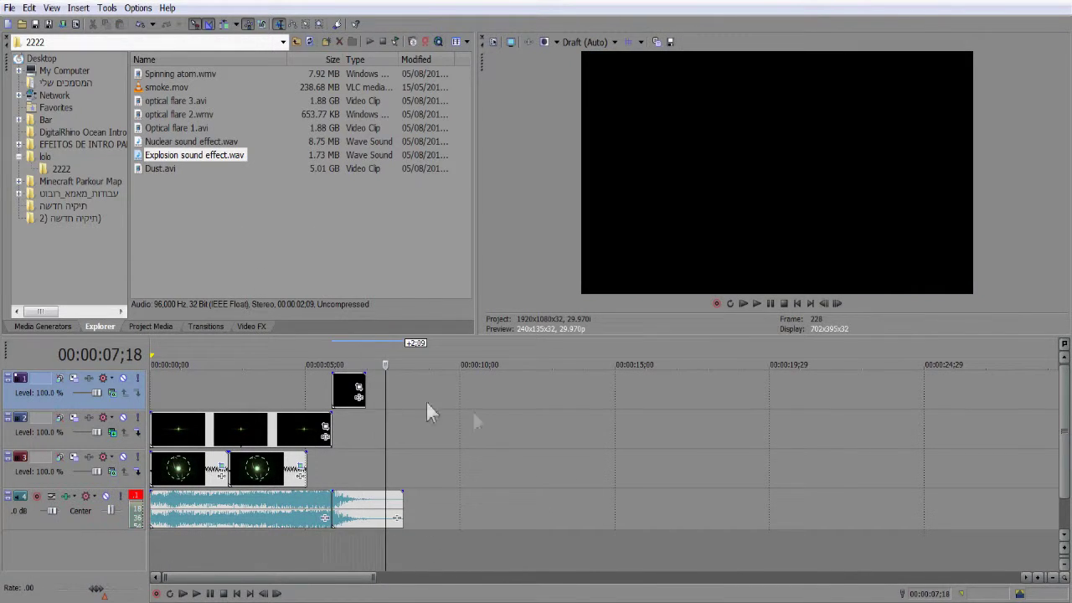
Insert two video tracks at the top and add a default Titles & Text event on the second track after the flare clips.
key("ctrl+shift+q")
key("ctrl+shift+q")
left_click(43, 326)
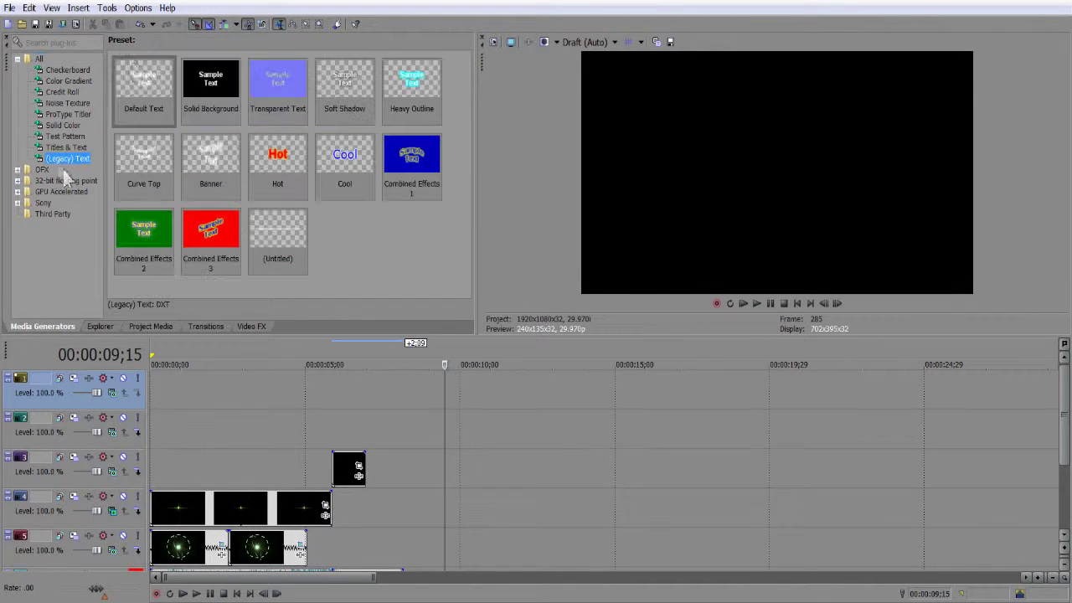
key("Up")
left_click_drag(143, 88, 379, 453)
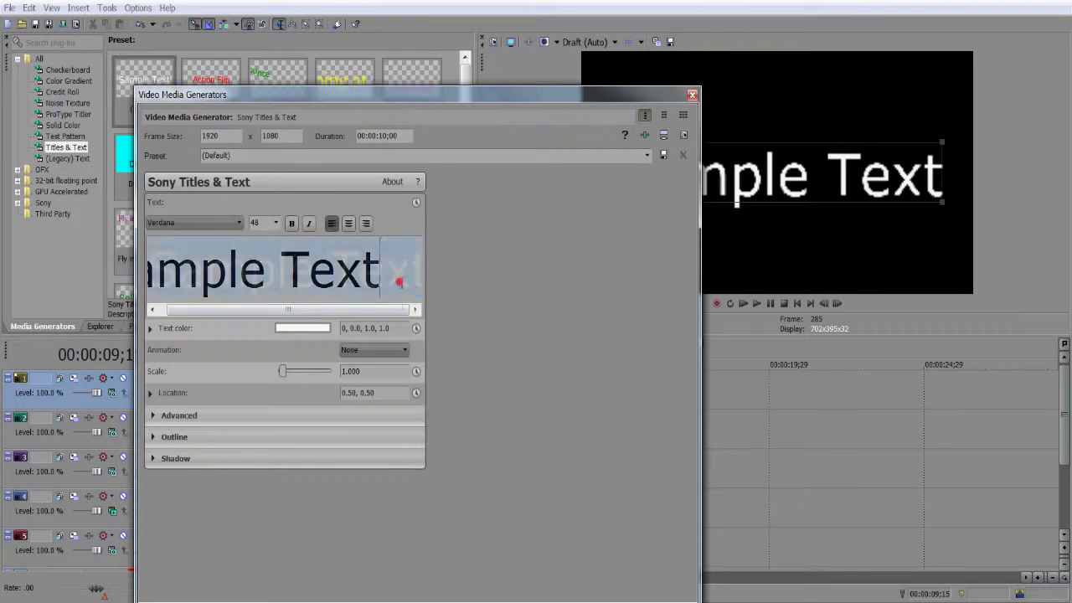
Set the title text to Videol in bold Verdana at size 20.
type("VVideol")
key("ctrl+a")
left_click(276, 223)
left_click(289, 236)
left_click(239, 223)
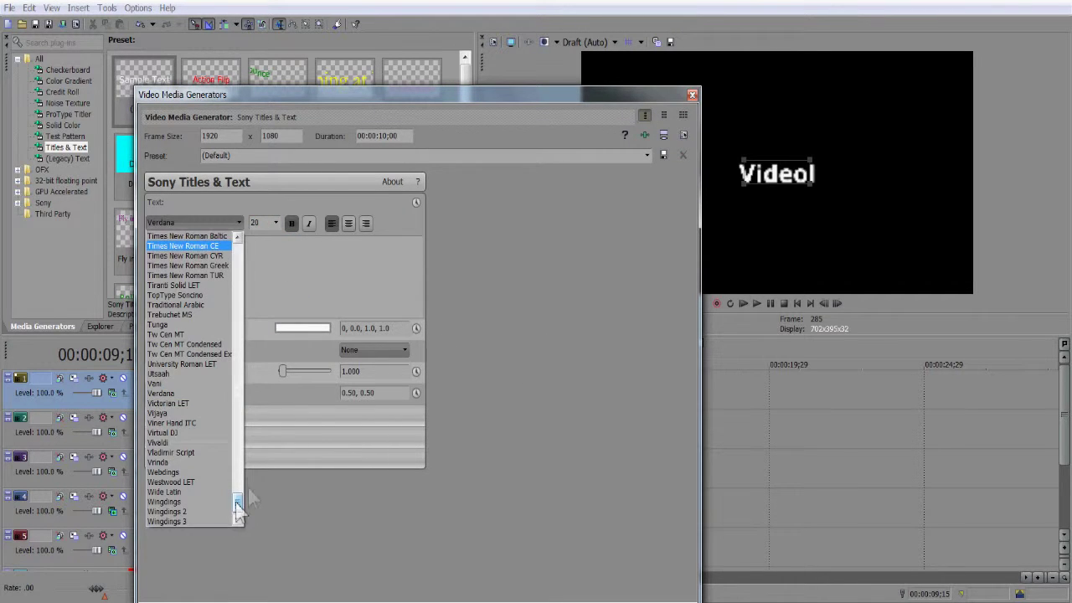
left_click(469, 217)
Set the Videol text color to orange (35, 0.85, 0.9) and close the title settings.
left_click(303, 328)
left_click_drag(332, 473, 330, 458)
left_click(297, 370)
left_click(470, 184)
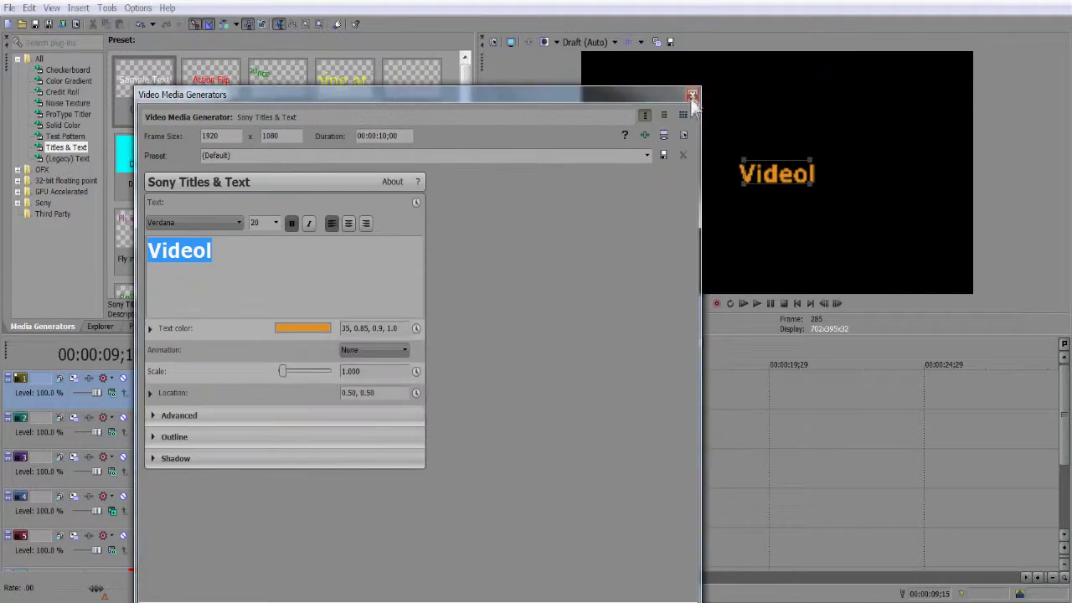
left_click(692, 96)
Shorten the Videol title event to about 5 seconds.
left_click(642, 427)
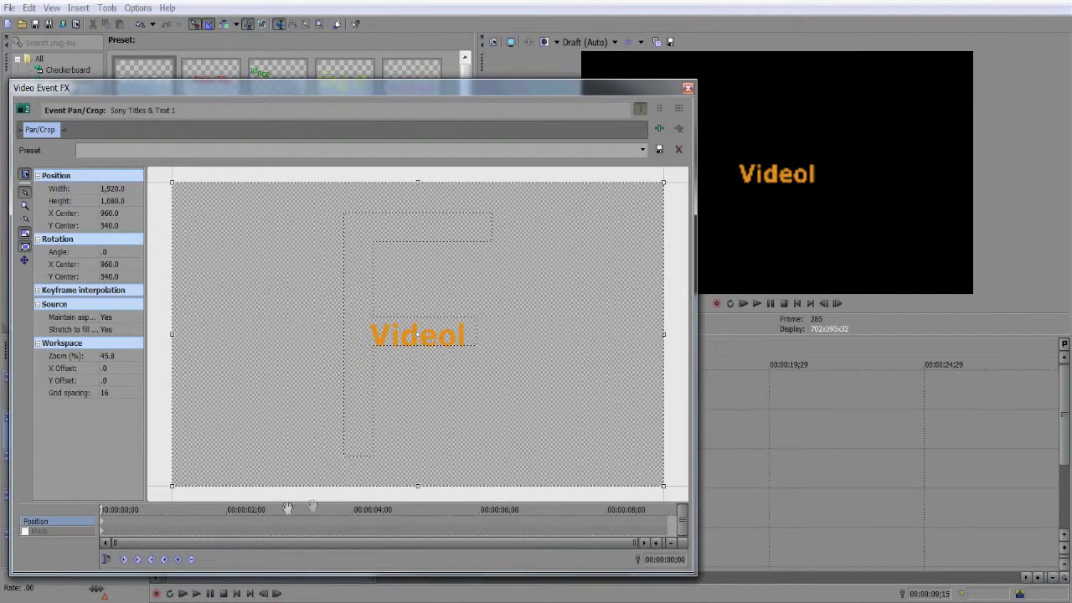
left_click(688, 88)
left_click(539, 430)
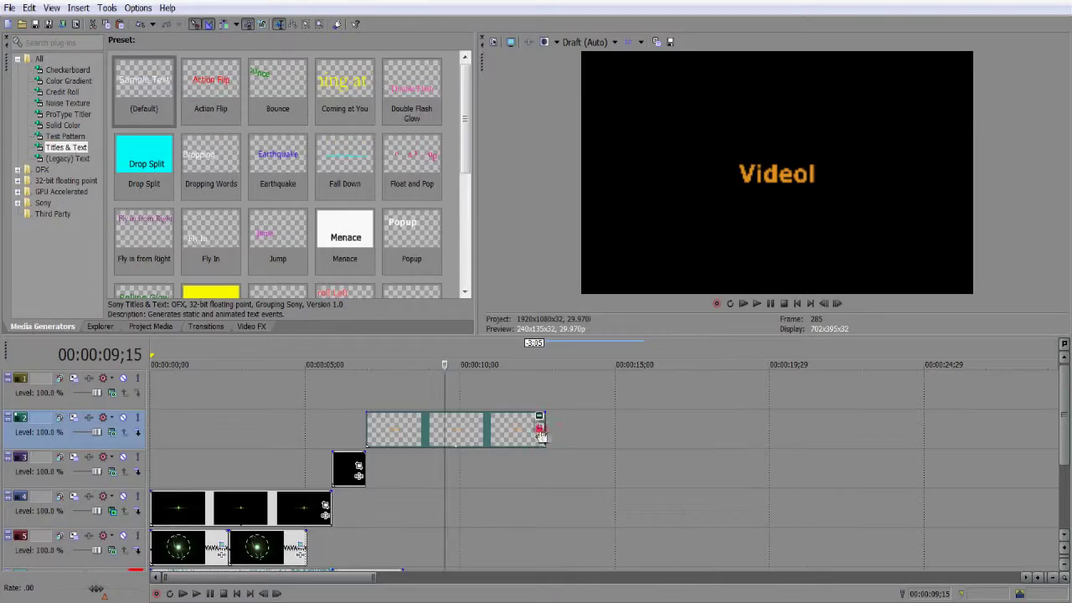
left_click_drag(545, 429, 517, 429)
left_click(511, 428)
left_click(687, 87)
Duplicate the Videol title as an independent copy, so that matching title events are stacked on the top two tracks.
right_click(383, 422)
left_click(432, 180)
left_click(365, 388)
left_click_drag(397, 428, 397, 391)
right_click(385, 426)
left_click(414, 438)
left_click(555, 280)
Replace the text of the second-track title with Editing and set its font to Virtual DJ.
left_click(511, 416)
left_click_drag(219, 252, 120, 270)
type("Editing")
left_click(238, 222)
left_click(189, 443)
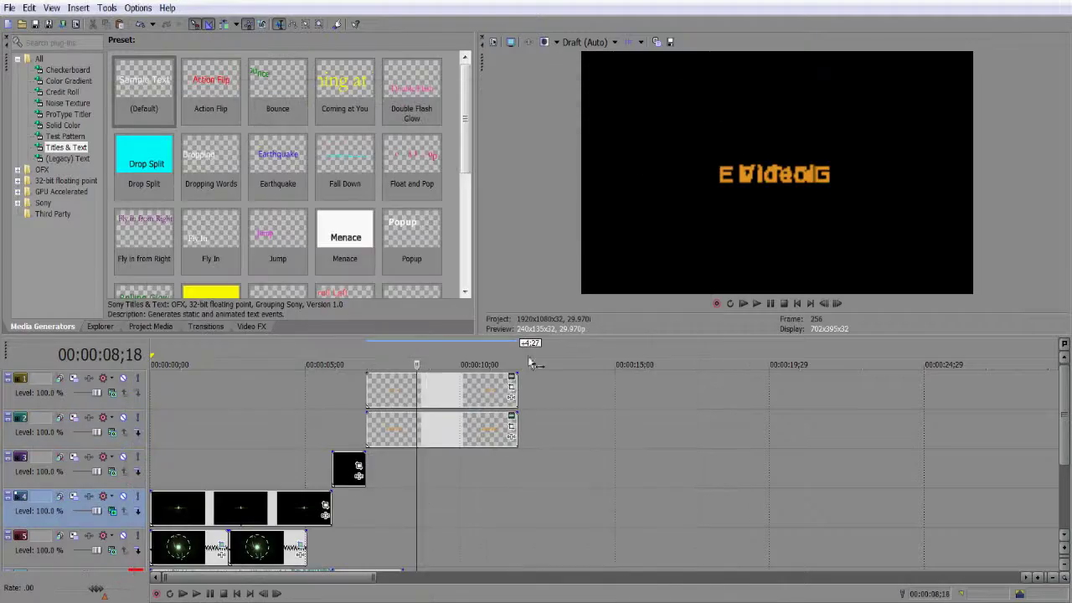
Shift the Videol title toward the left of the frame with Pan/Crop and set the preview quality to Preview (Auto).
left_click(512, 378)
left_click_drag(336, 299, 671, 335)
left_click(602, 44)
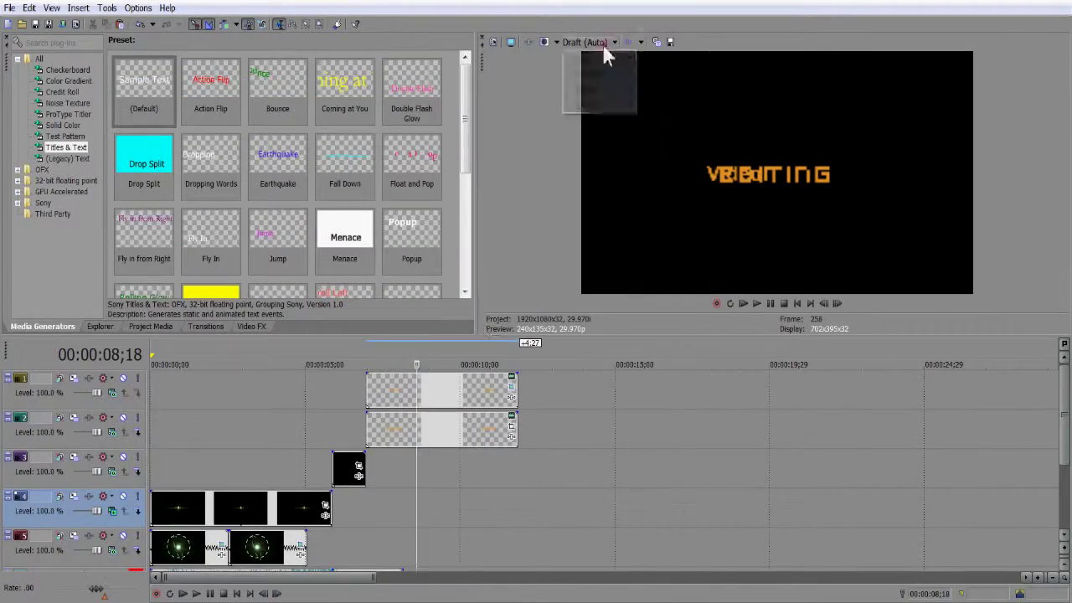
left_click(657, 75)
Shift the EDITING title right with Pan/Crop so it sits beside Videol, and set its text color to white.
left_click(511, 428)
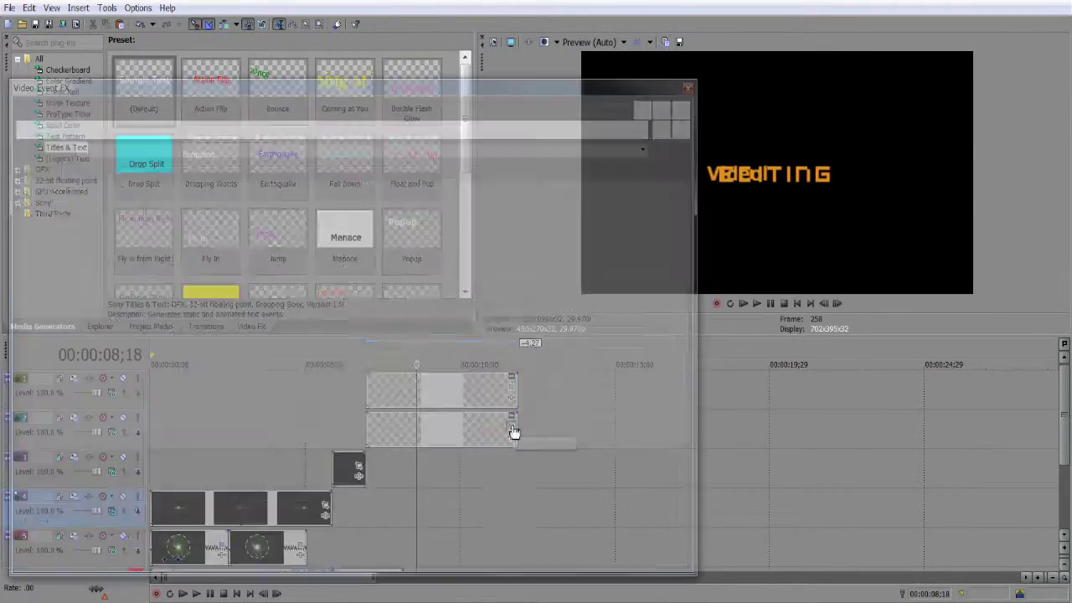
left_click_drag(263, 336, 186, 341)
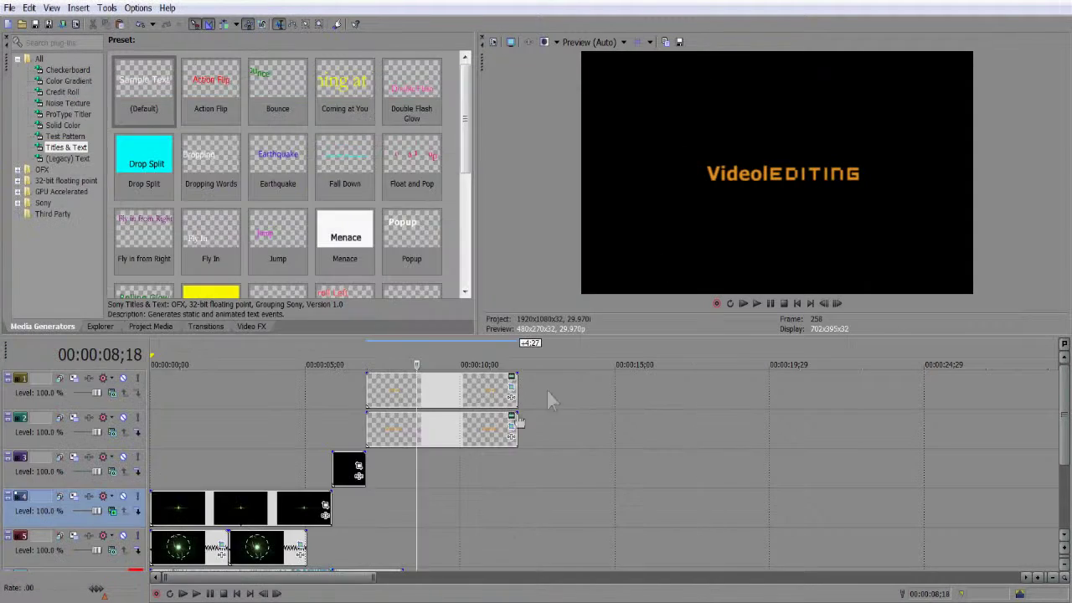
left_click(546, 389)
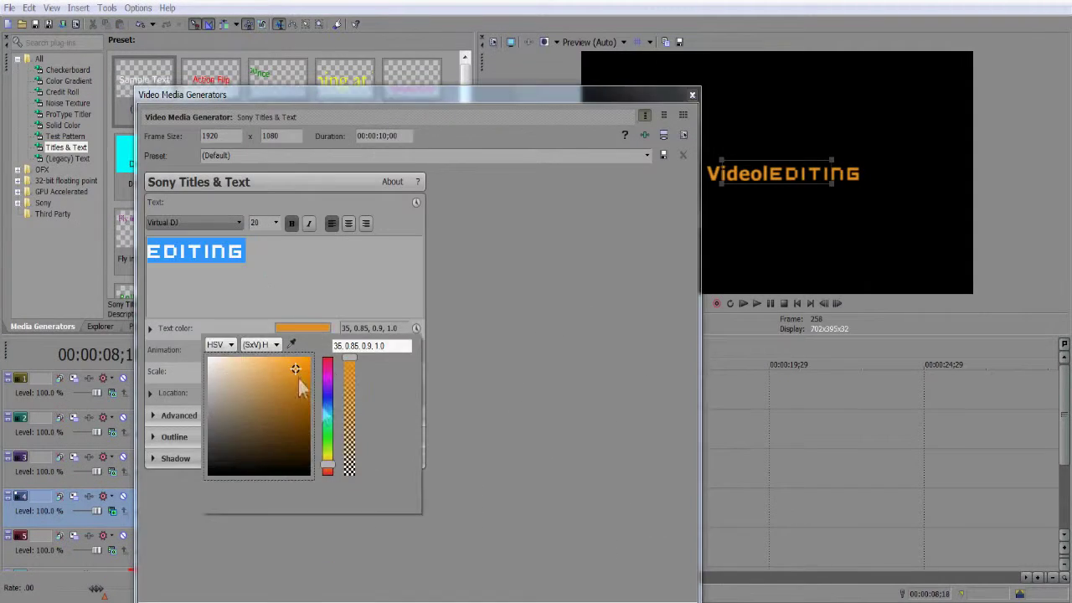
left_click(693, 95)
Apply the Defocus effect with the Circle, Moderate Bloom preset to the Videol title and set its radius to 10.
left_click(374, 474)
left_click(104, 326)
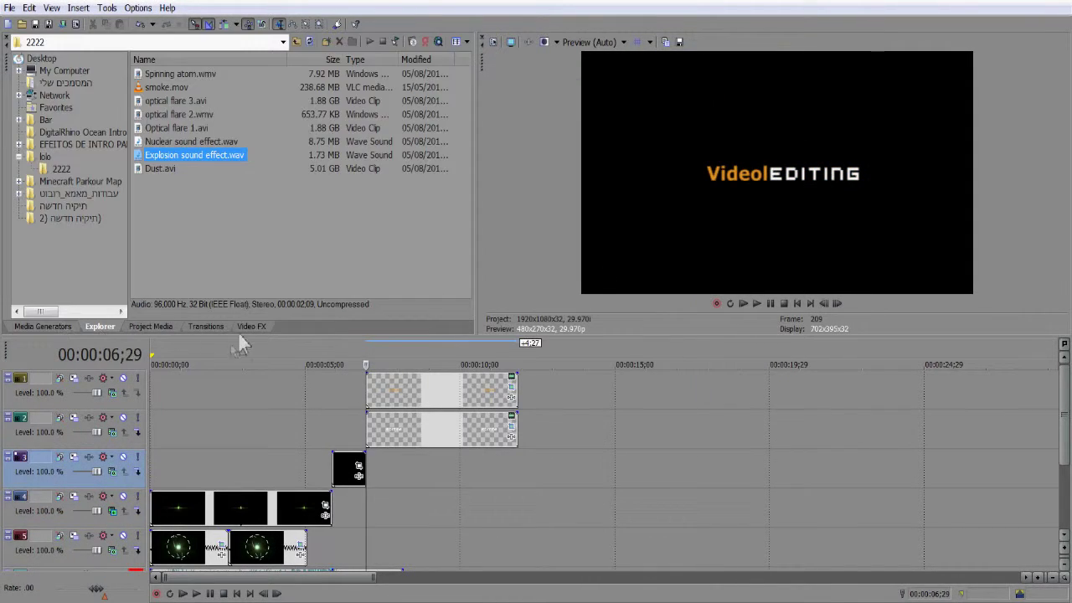
left_click(242, 327)
left_click_drag(127, 104, 124, 123)
left_click(64, 191)
left_click(64, 183)
left_click_drag(176, 81, 408, 392)
left_click_drag(134, 202, 467, 204)
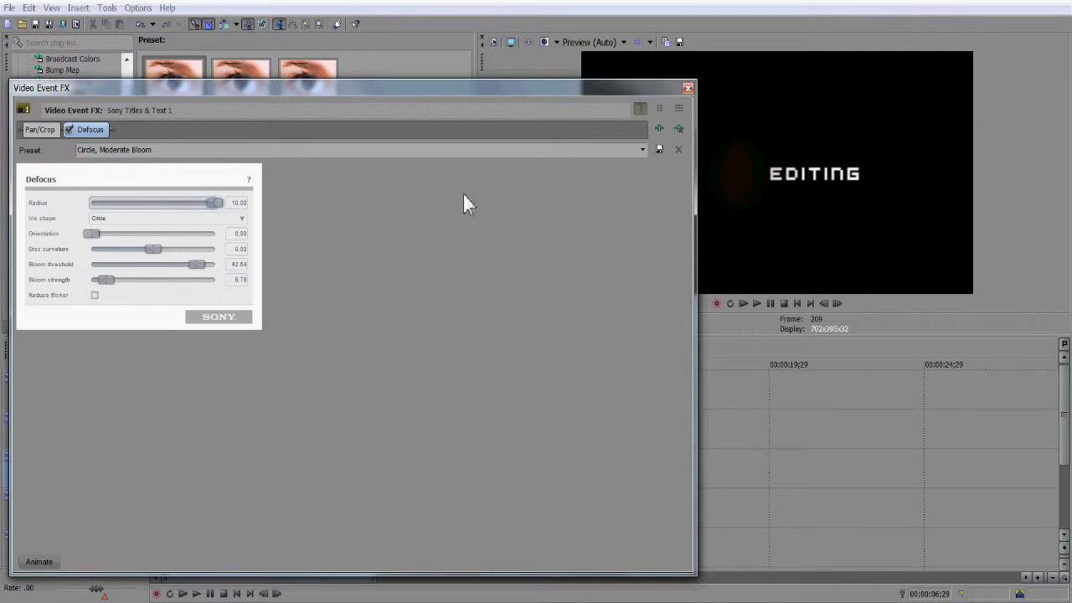
Close the Defocus settings and trim the ends of both title events slightly shorter.
left_click(35, 566)
mouse_move(151, 460)
left_mouse_down()
mouse_move(338, 457)
mouse_move(131, 466)
left_mouse_up()
left_click(688, 88)
left_click_drag(519, 394, 507, 395)
left_click_drag(518, 429, 501, 429)
scroll(502, 429, "up", 2)
Animate the Videol title's Defocus radius to 0 at 1;09, add a holding keyframe past 3 seconds, and play it back.
left_click(610, 398)
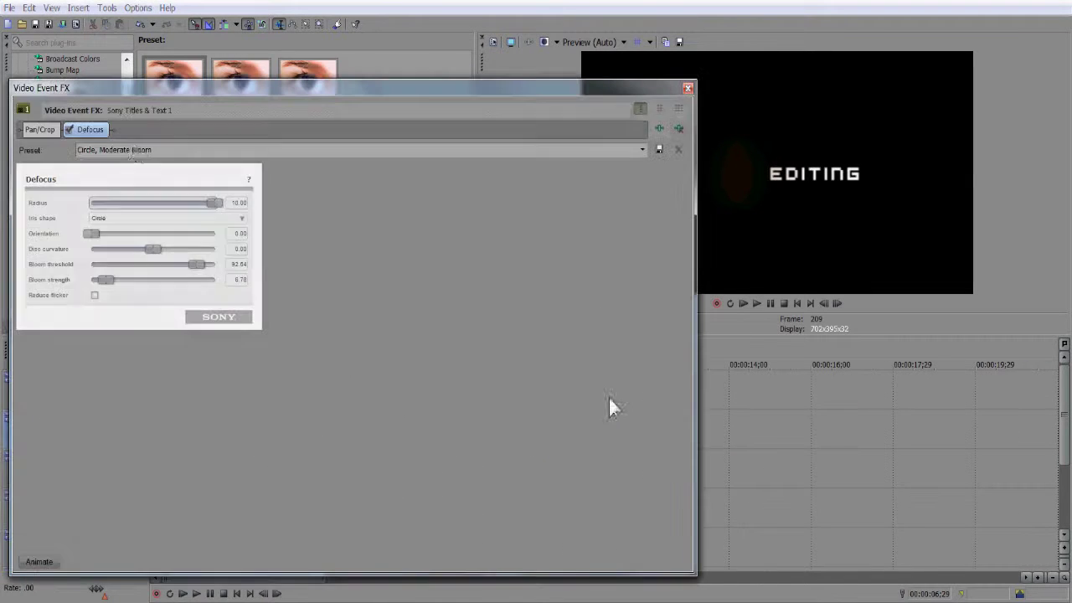
left_click(39, 559)
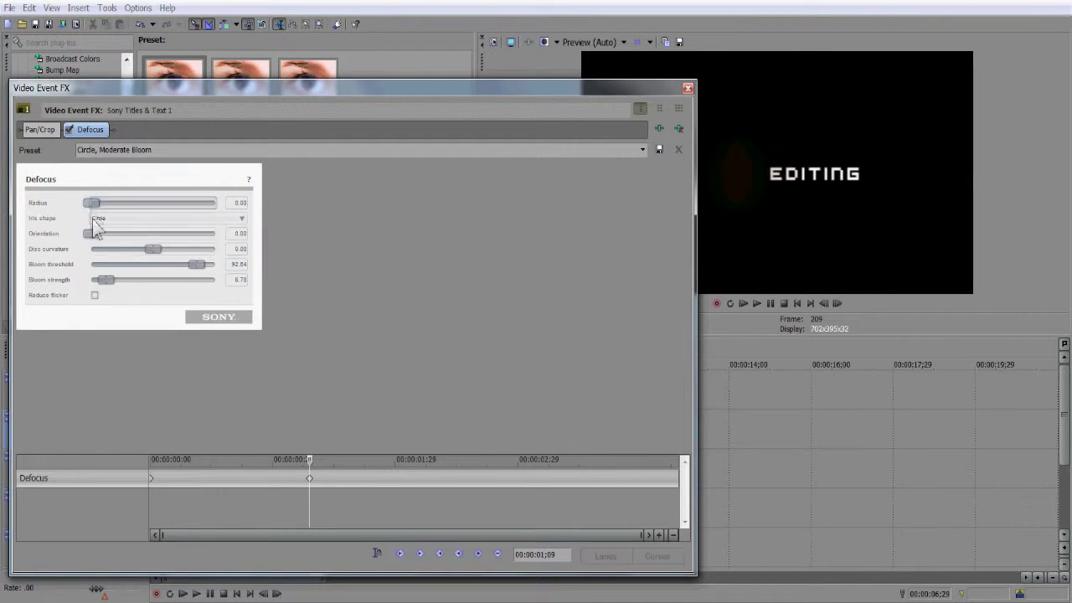
left_click_drag(310, 459, 560, 460)
left_click(559, 478)
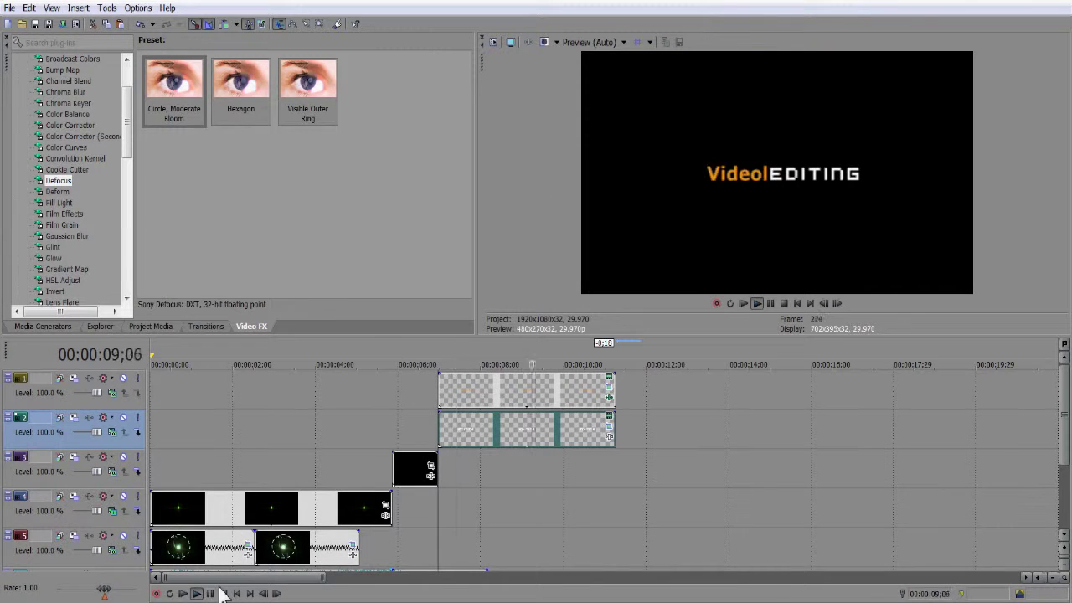
left_click(213, 593)
Trim both titles shorter, set the Videol title's Defocus radius to 10 at 3;23, and play back the result.
left_click(440, 478)
left_click_drag(615, 392, 604, 394)
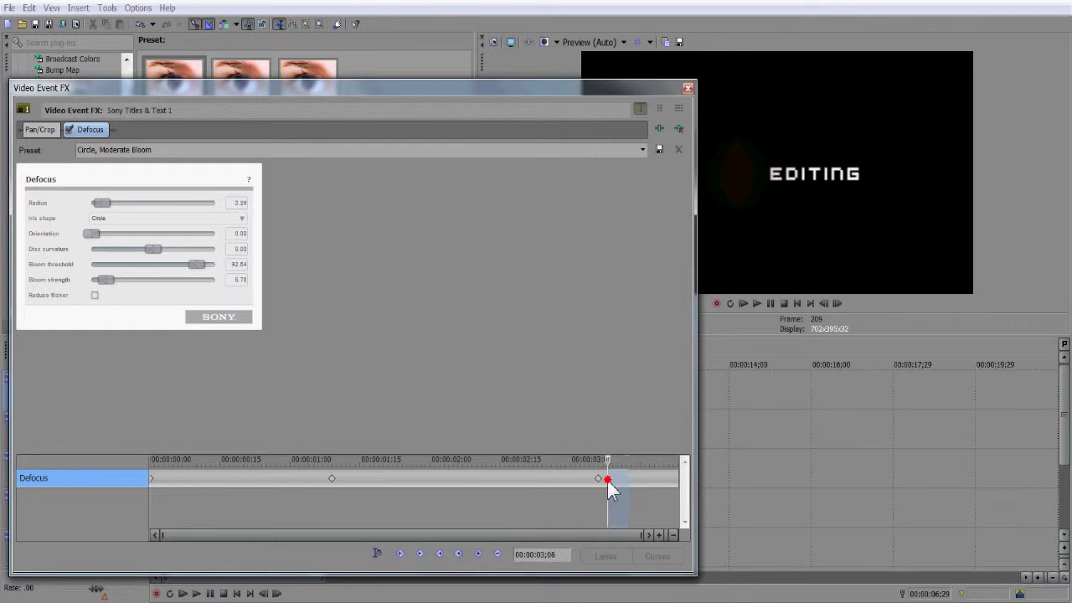
left_click(598, 479)
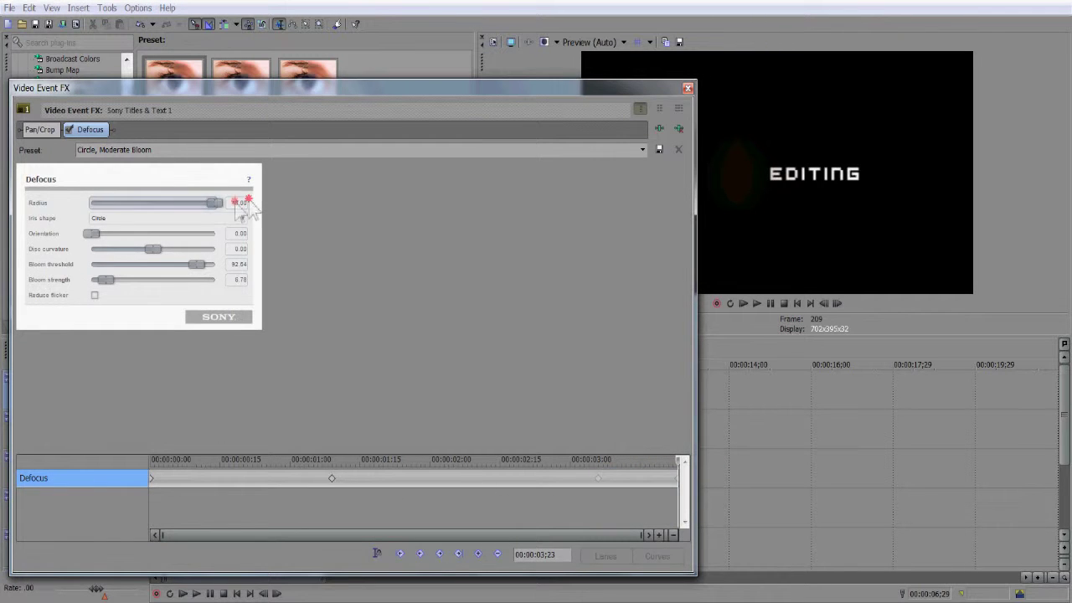
left_click(688, 87)
key("space")
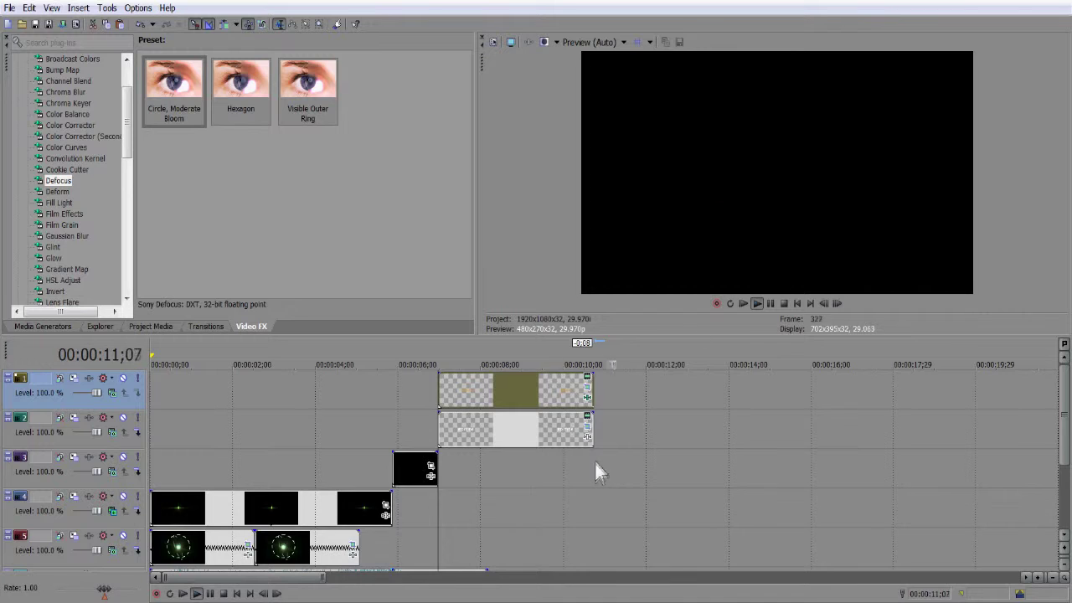
Split both title events at 8;06 and again at 10;05.
left_click(444, 482)
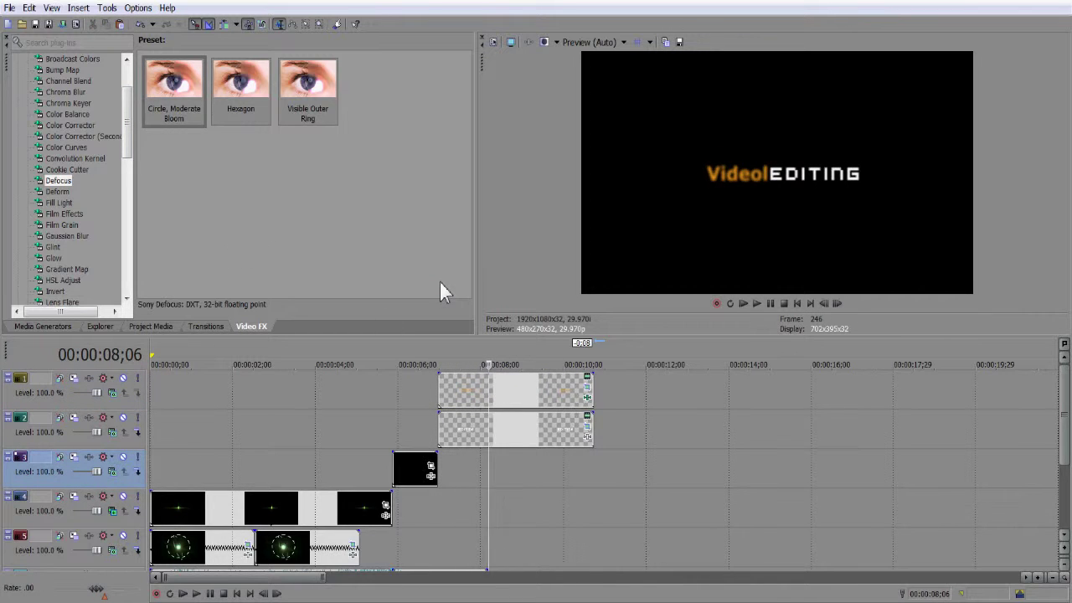
key("s")
key("space")
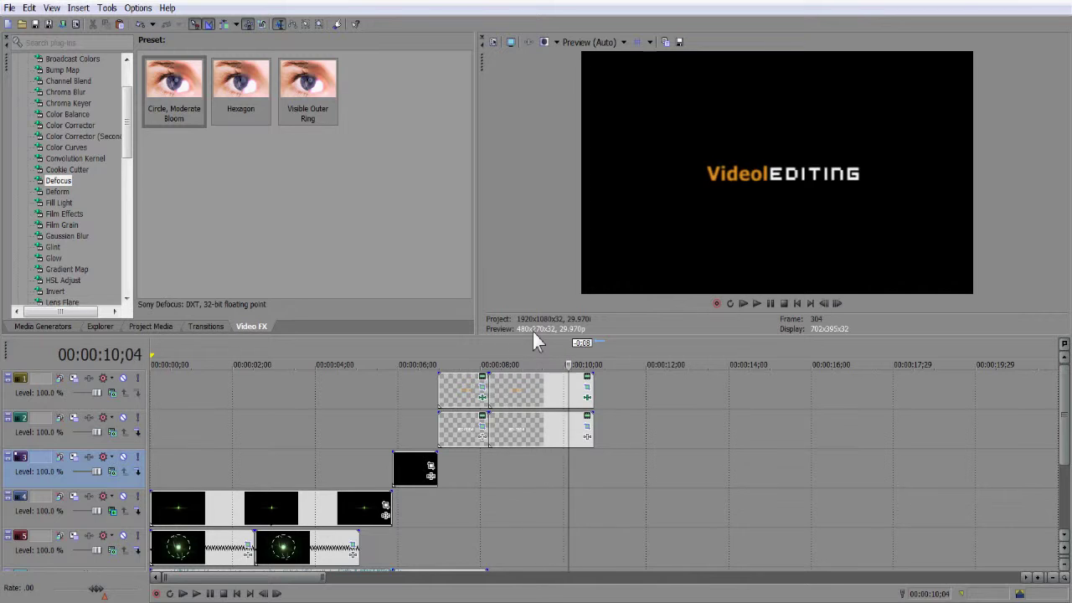
key("s")
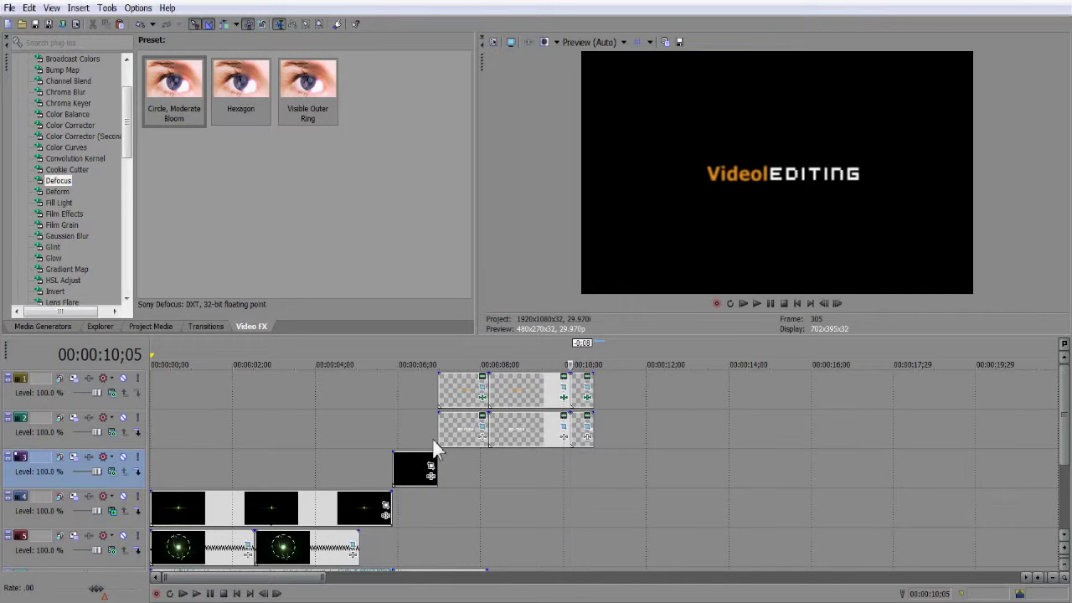
Apply the TV Simulator effect with the Bad Sync preset to the first Videol title segment.
left_click_drag(127, 149, 123, 288)
left_click(67, 148)
left_click_drag(175, 81, 452, 389)
left_click(693, 64)
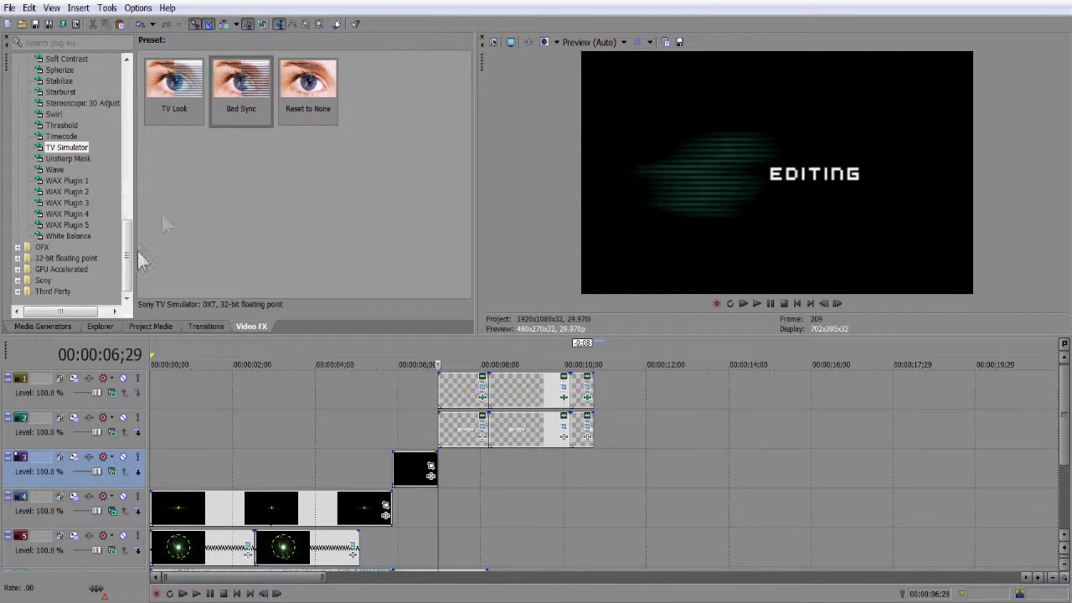
Apply the Glint effect with the Sparkle preset to the first EDITING segment, raising its threshold and lowering its boost.
scroll(52, 207, "up", 10)
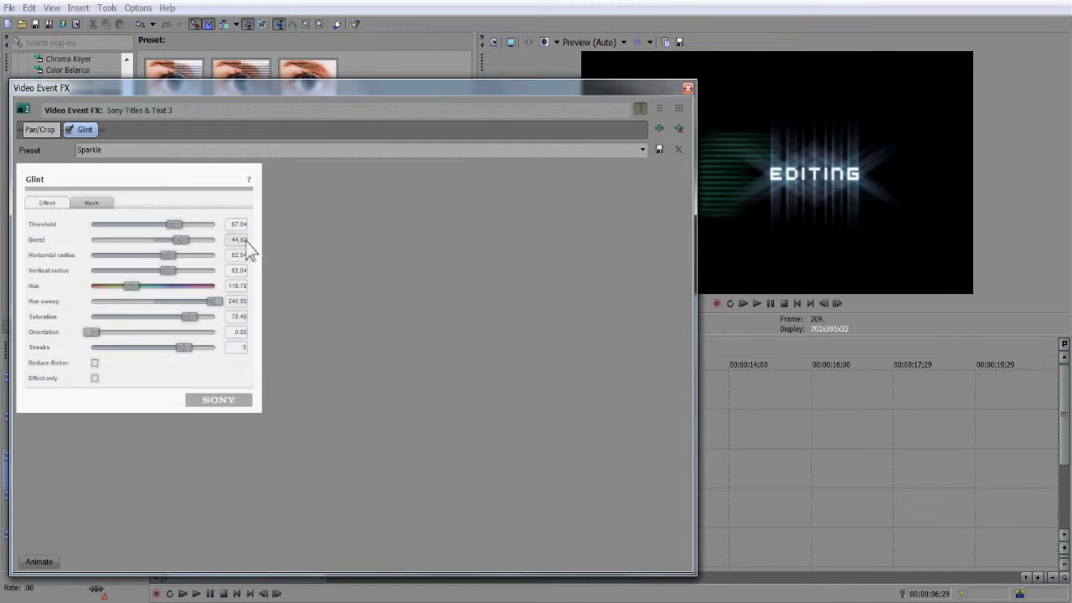
left_click_drag(174, 225, 260, 222)
mouse_move(186, 234)
left_mouse_down()
mouse_move(125, 234)
mouse_move(172, 242)
left_mouse_up()
left_click(687, 89)
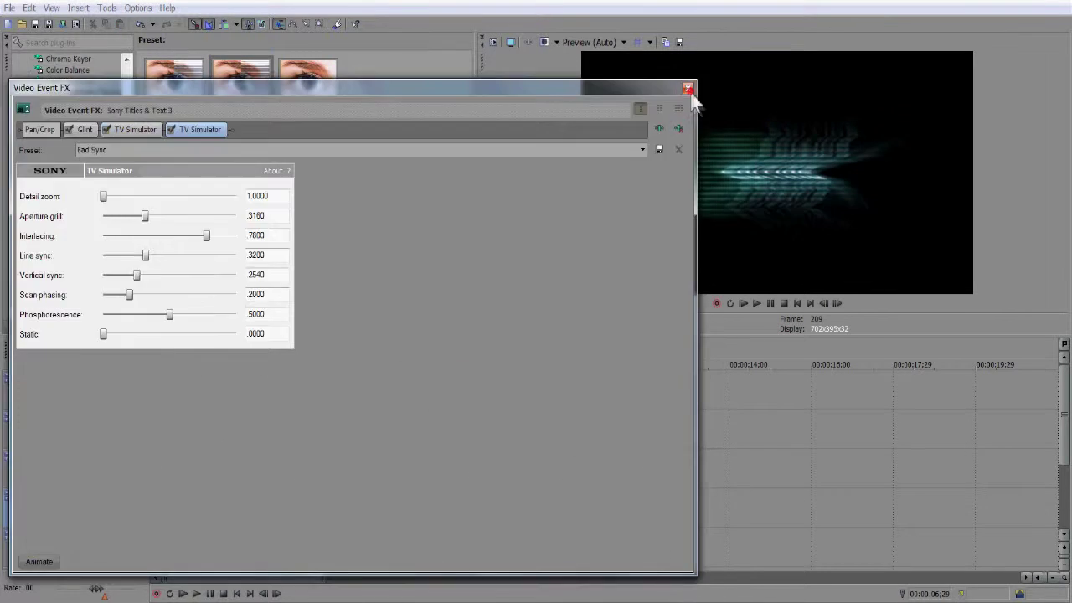
Finish the Bad Sync TV Simulator effect on the first EDITING segment and set the preview quality to Draft (Auto) for playback.
left_click(688, 89)
key("space")
left_click(784, 303)
left_click(593, 42)
left_click(586, 58)
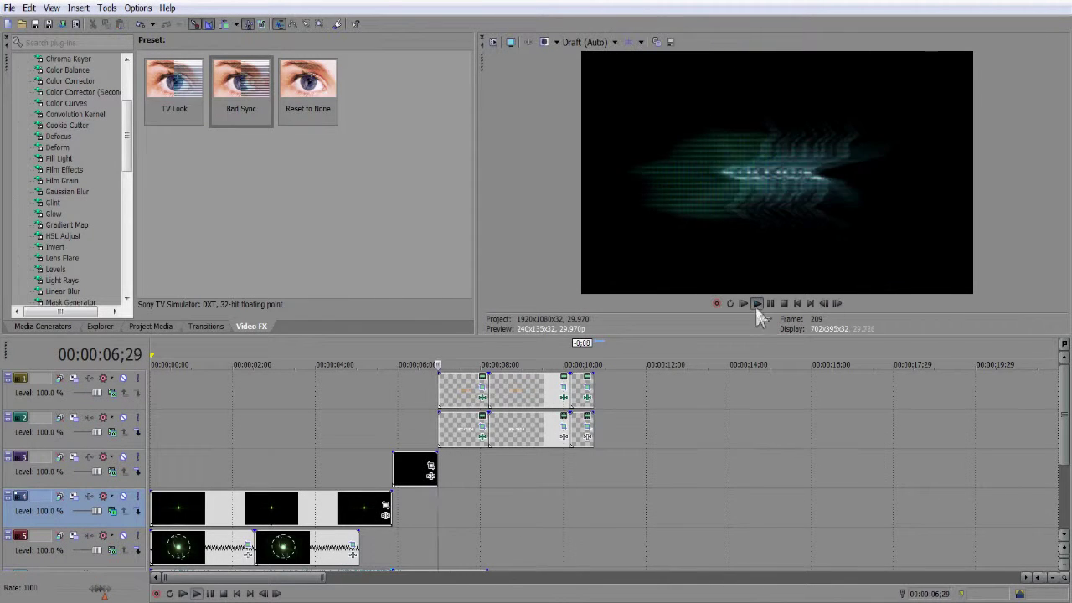
Apply the Glint effect with the Sparkle preset to the middle EDITING segment, adjusting its threshold and lowering the boost to about -13.
left_click(756, 303)
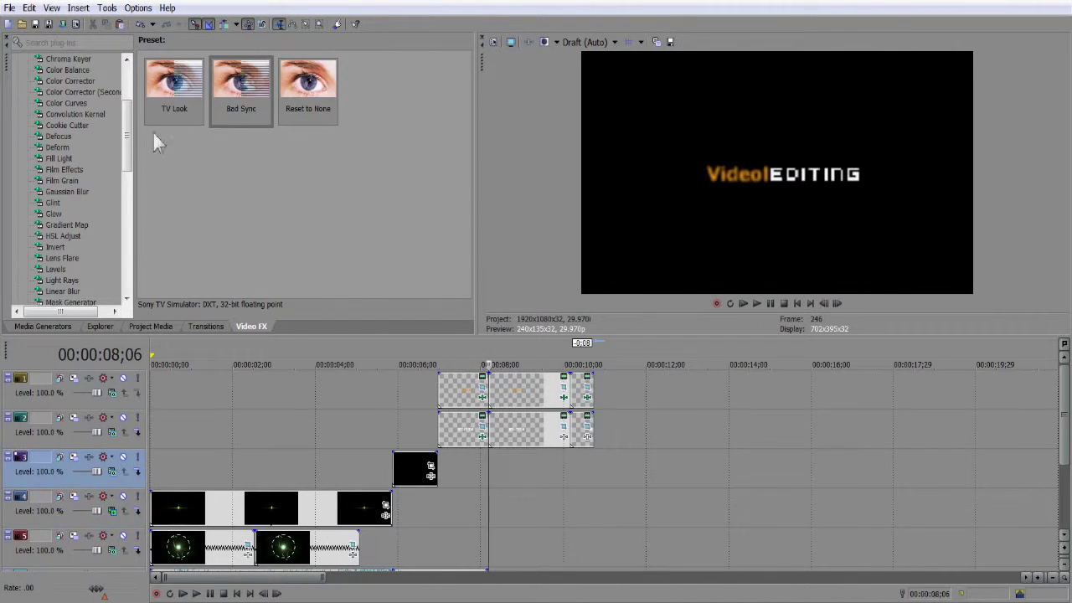
mouse_move(127, 137)
left_mouse_down()
mouse_move(131, 256)
mouse_move(128, 154)
left_mouse_up()
left_click(54, 148)
left_click_drag(514, 422, 514, 424)
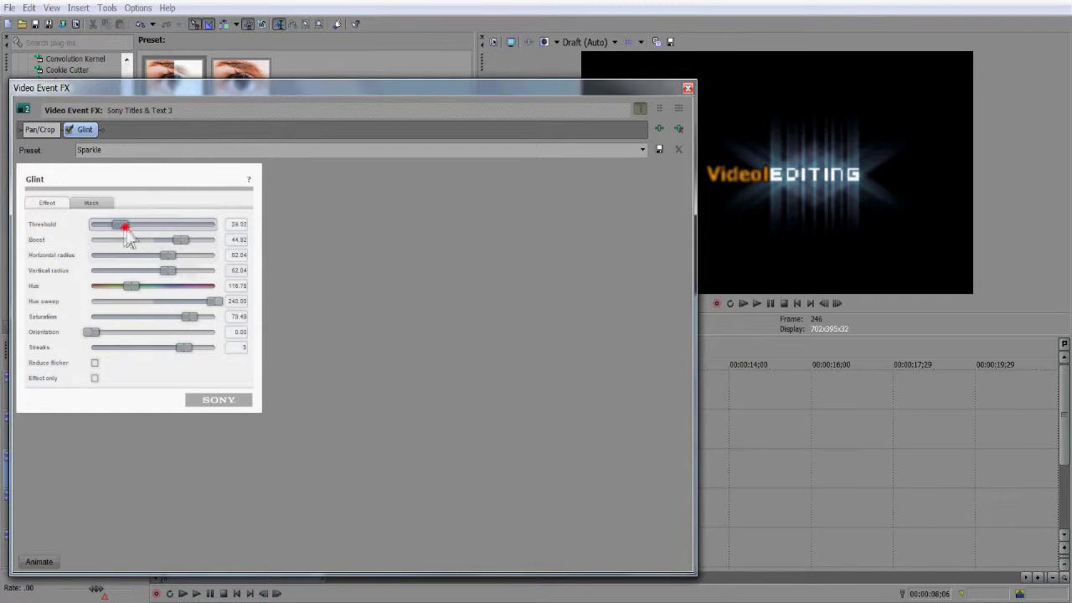
left_click_drag(180, 240, 154, 240)
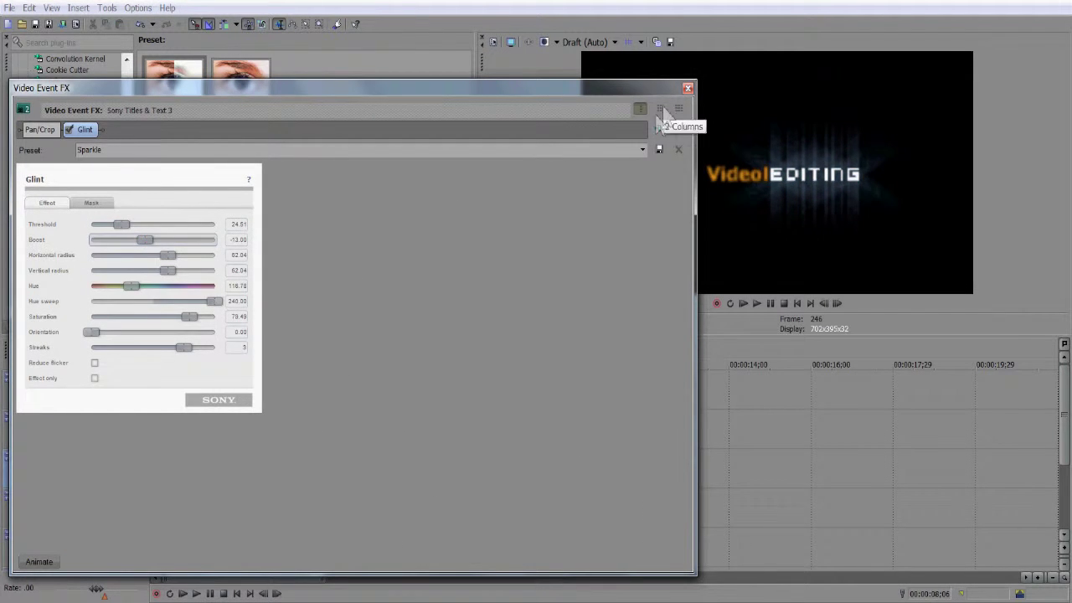
left_click(688, 88)
Play back the title from 6;29 to check the glint on the middle EDITING segment.
left_click(441, 476)
key("space")
key("Return")
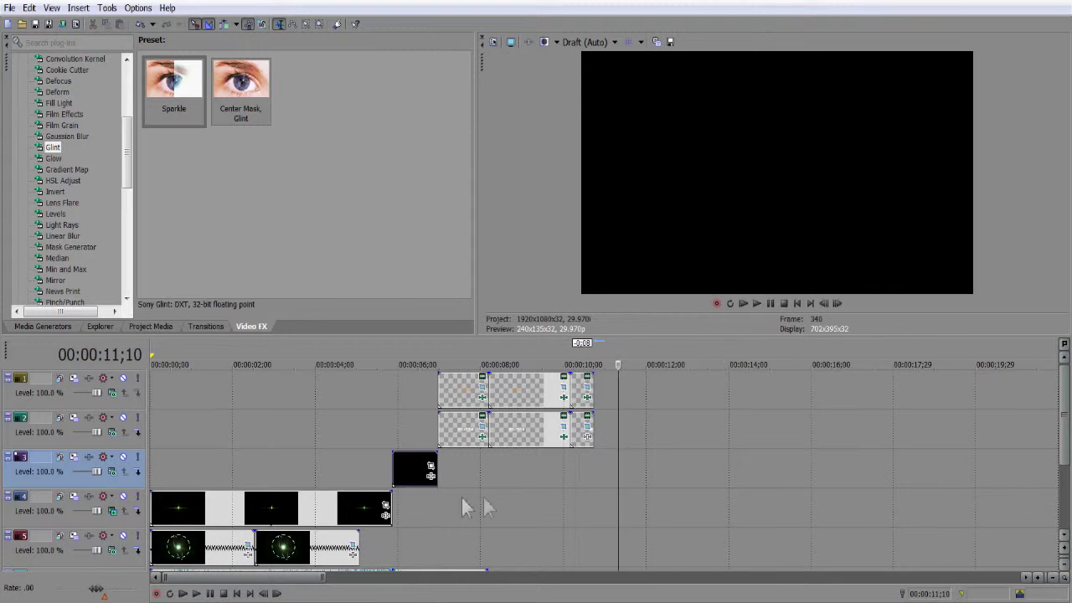
left_click(523, 511)
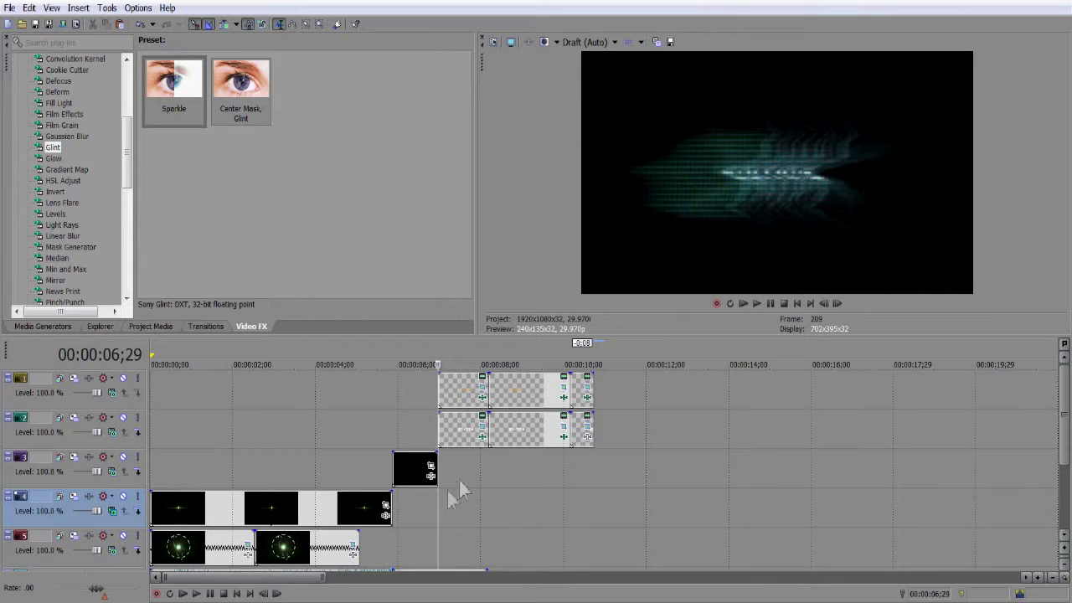
left_click(196, 593)
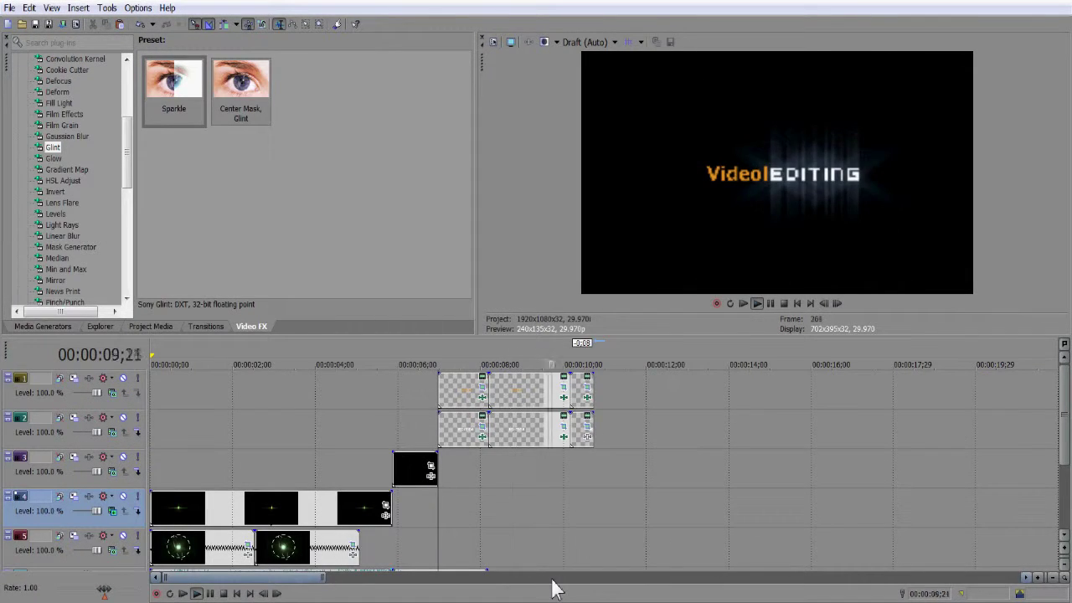
left_click(439, 472)
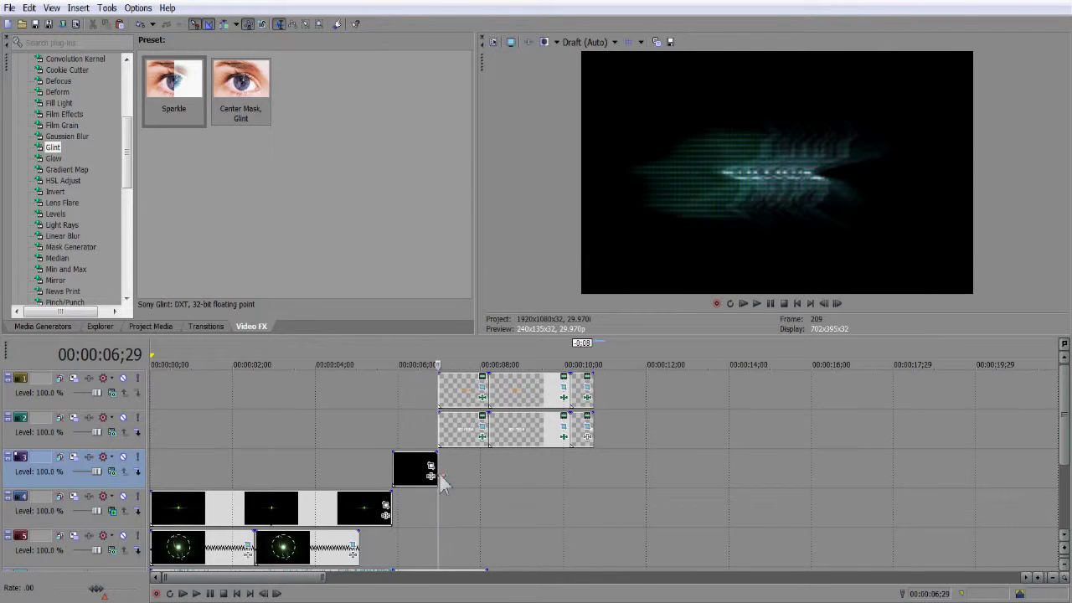
left_click(140, 25)
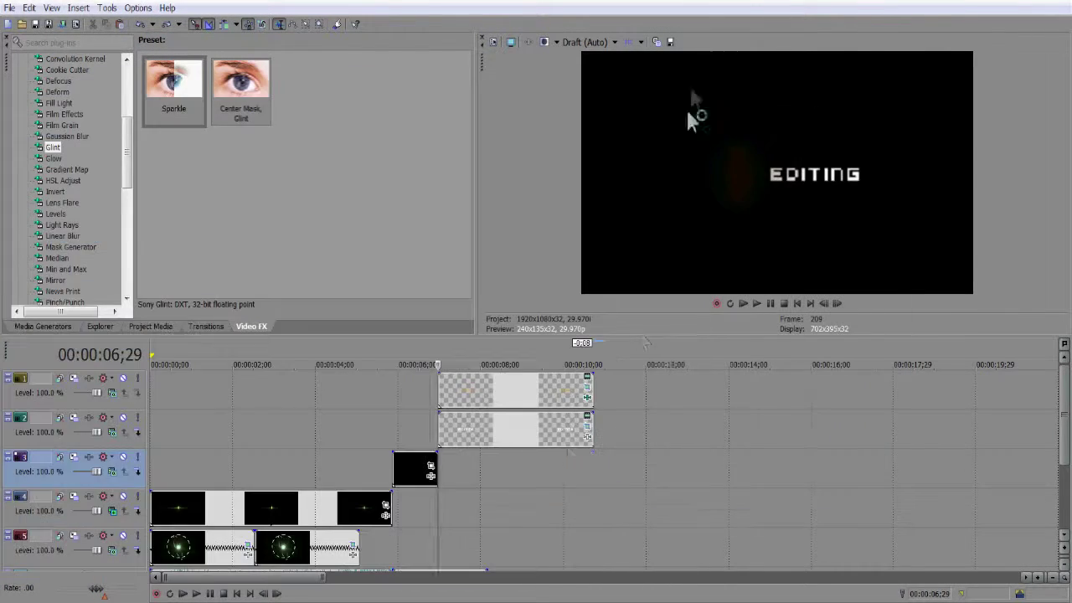
left_click(586, 397)
left_click(687, 88)
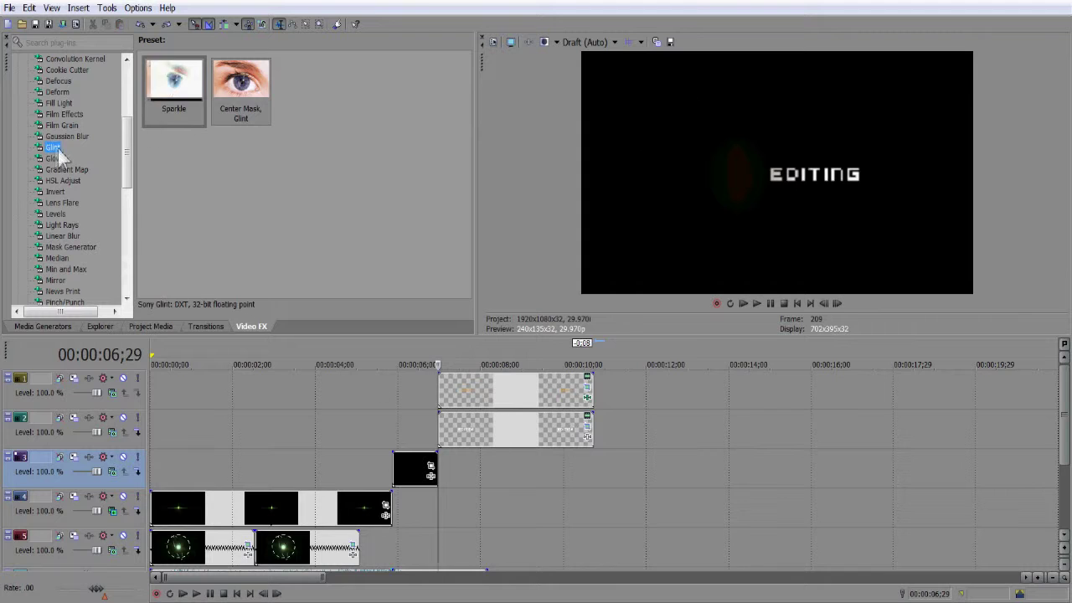
left_click(167, 26)
left_click(207, 593)
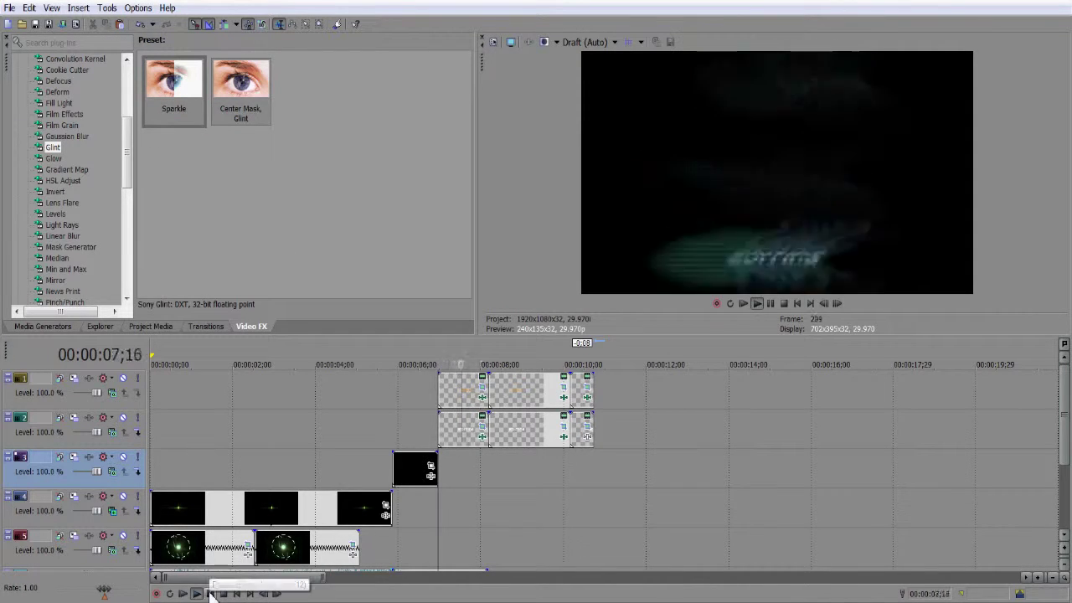
left_click(208, 593)
Lower the Glint boost of the middle EDITING segment to -100 and play back the title.
left_click(482, 438)
left_click_drag(153, 242, 68, 244)
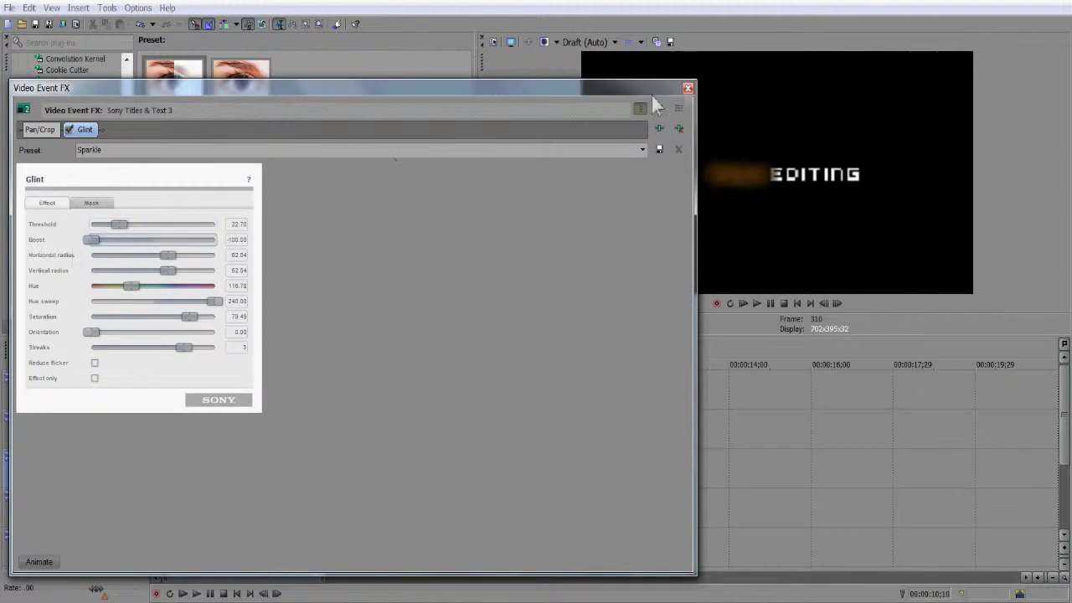
left_click(688, 88)
left_click(533, 475)
left_click(447, 501)
left_click(196, 594)
left_click(209, 594)
Animate the middle EDITING segment's Glint boost, starting at -100 and raising it at a keyframe at 00:00:01;03.
left_click(563, 437)
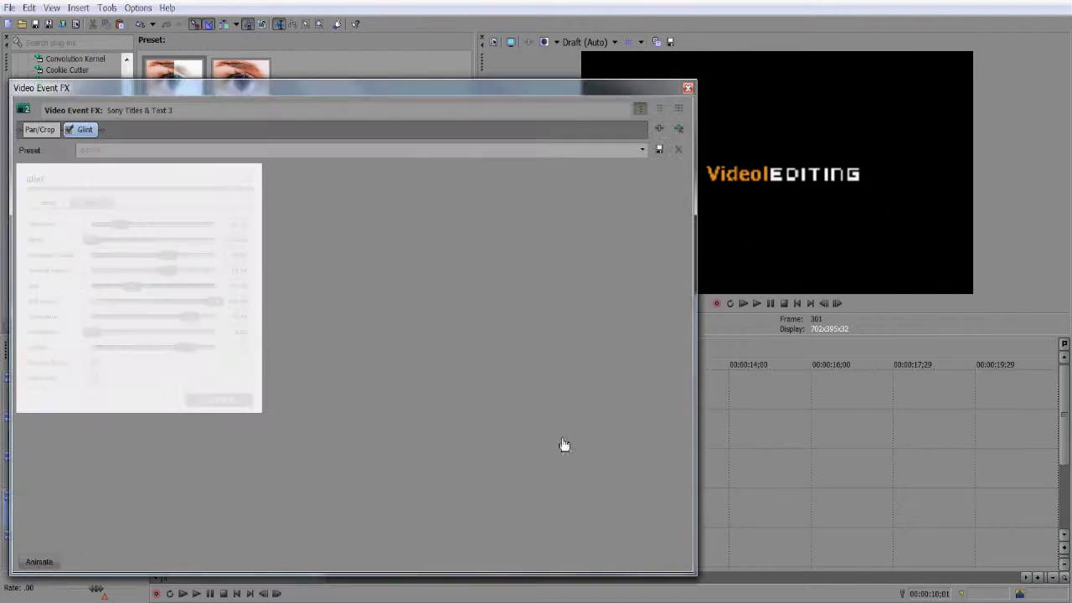
mouse_move(91, 238)
left_mouse_down()
mouse_move(139, 235)
mouse_move(31, 251)
left_mouse_up()
left_click(40, 562)
left_click_drag(150, 462, 445, 461)
left_click_drag(92, 241, 155, 240)
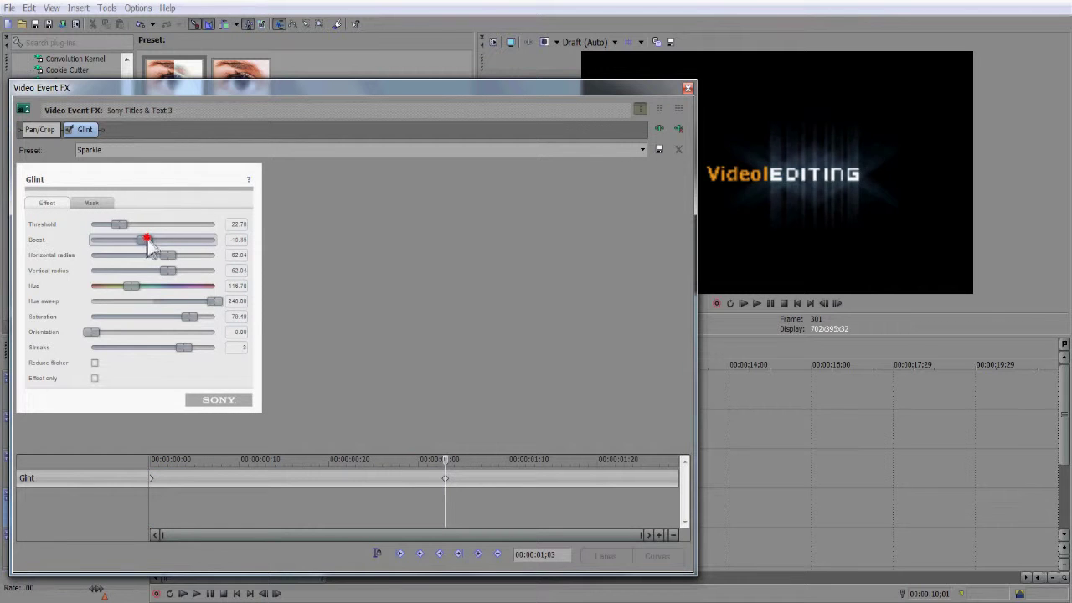
left_click(687, 88)
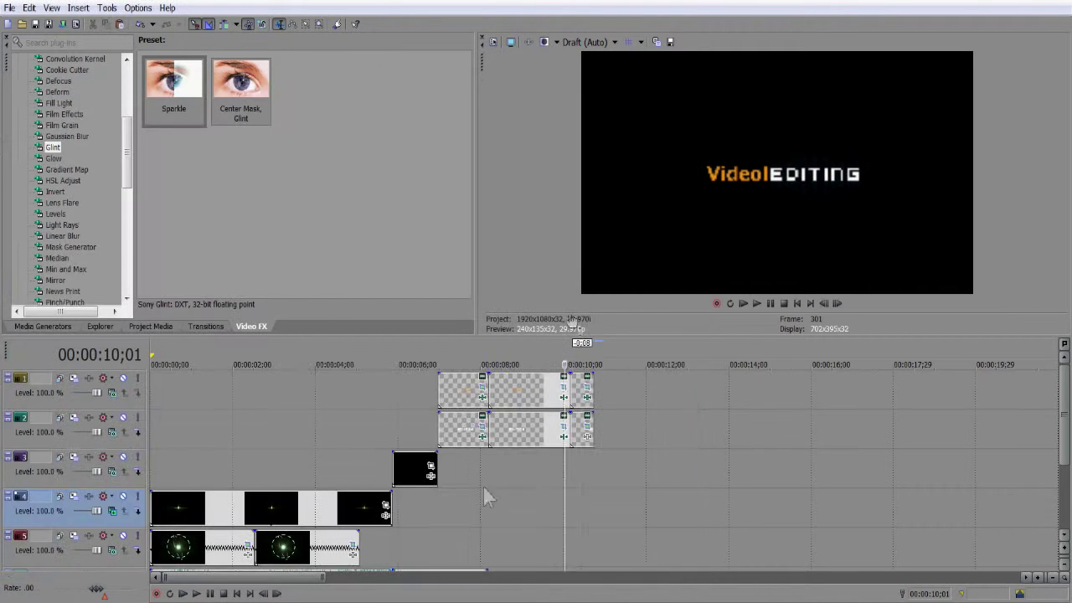
Apply the TV Simulator effect with the Bad Sync preset to the last EDITING segment and play back the title.
key("space")
left_click(771, 304)
left_click(441, 506)
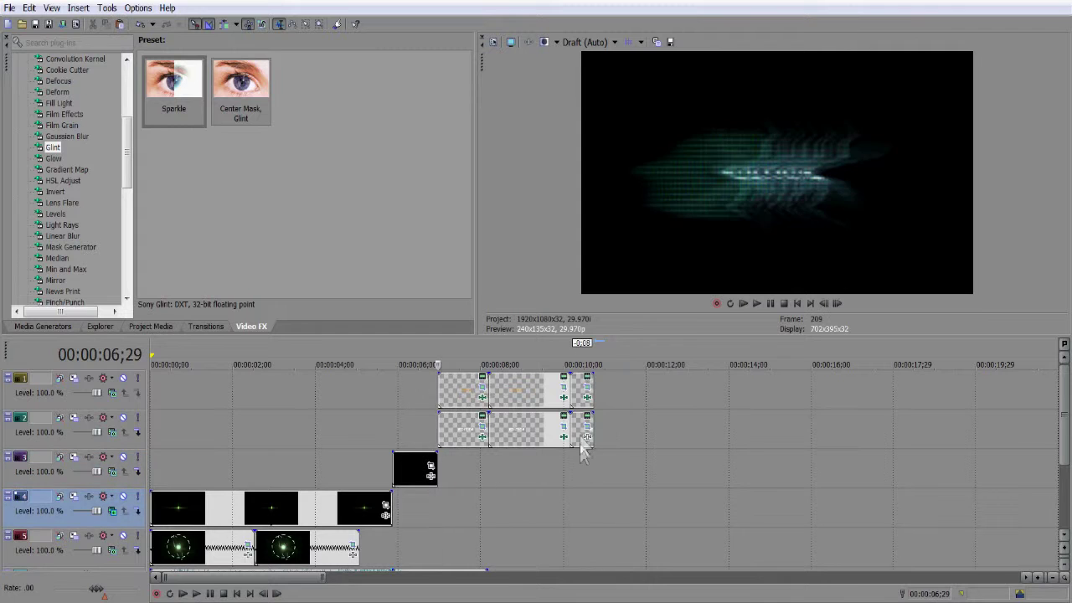
left_click_drag(126, 155, 135, 295)
left_click(67, 147)
left_click_drag(241, 82, 580, 429)
left_click(689, 89)
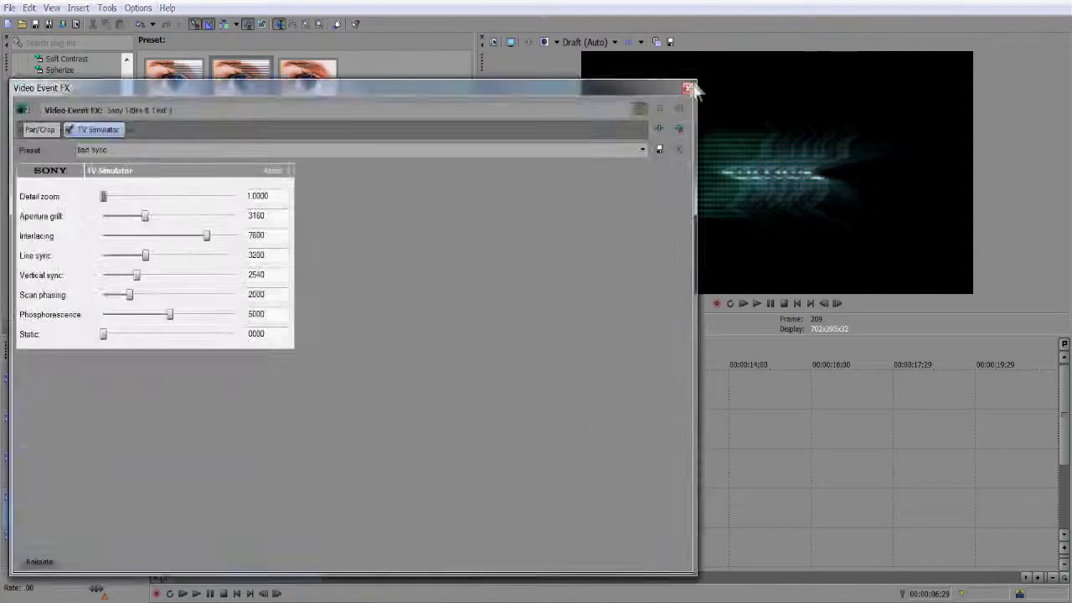
left_click(689, 89)
key("space")
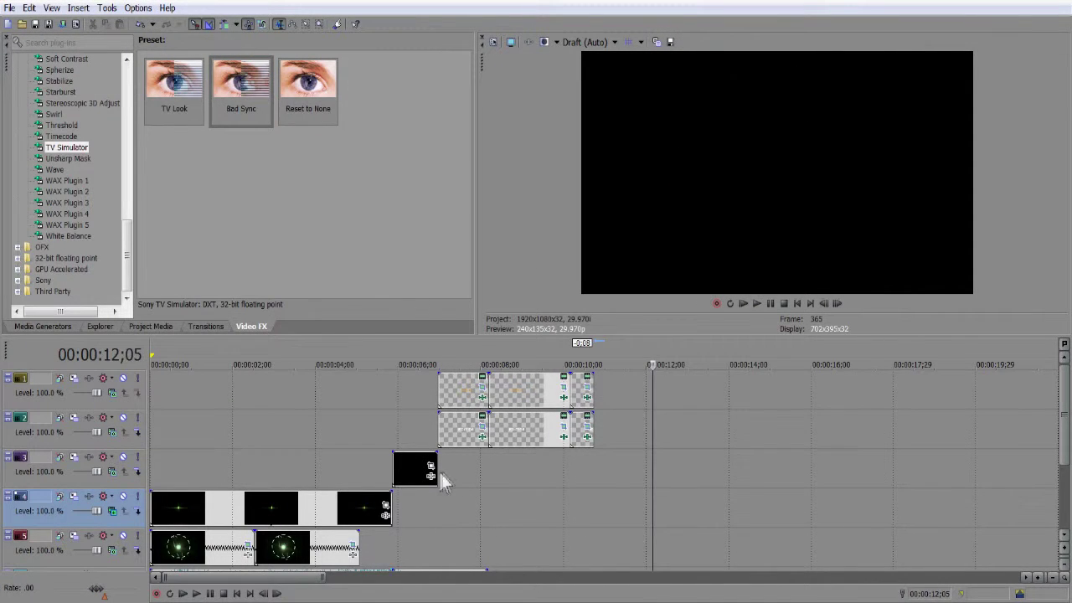
key("space")
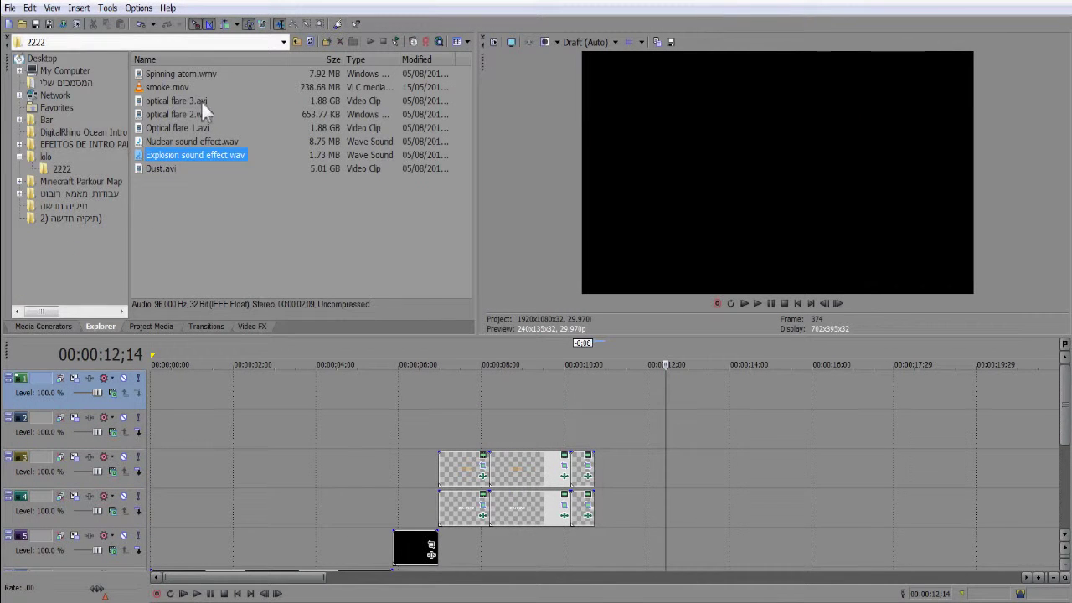
Place optical flare 3.avi above the titles, trimmed to their length, and change its track's compositing mode so it blends over them.
left_click_drag(201, 100, 444, 430)
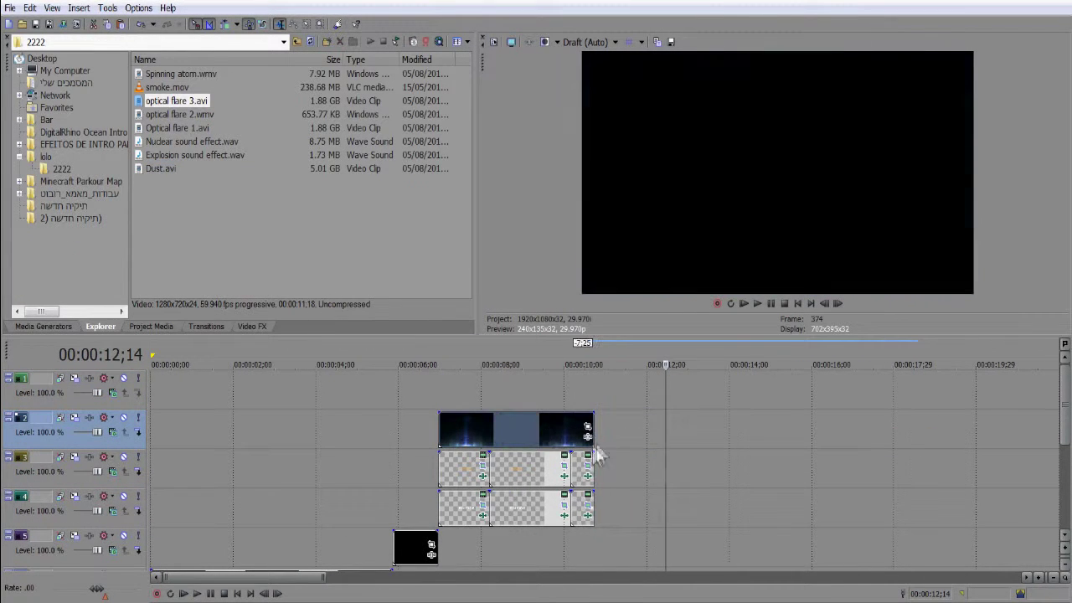
left_click(113, 432)
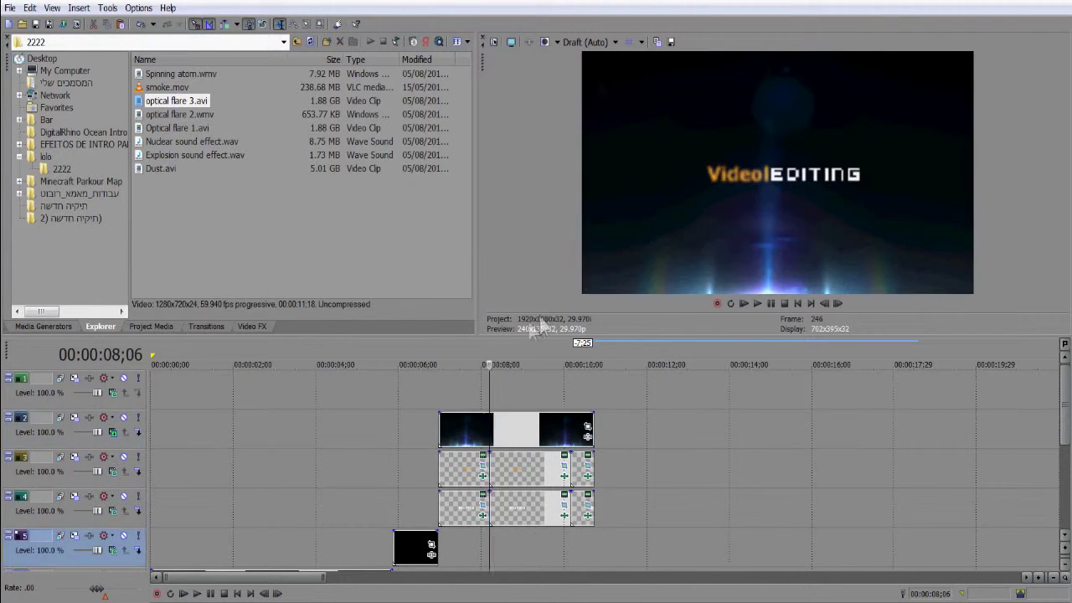
Try the Preview (Full) preview quality and settle on Draft (Full).
left_click(596, 42)
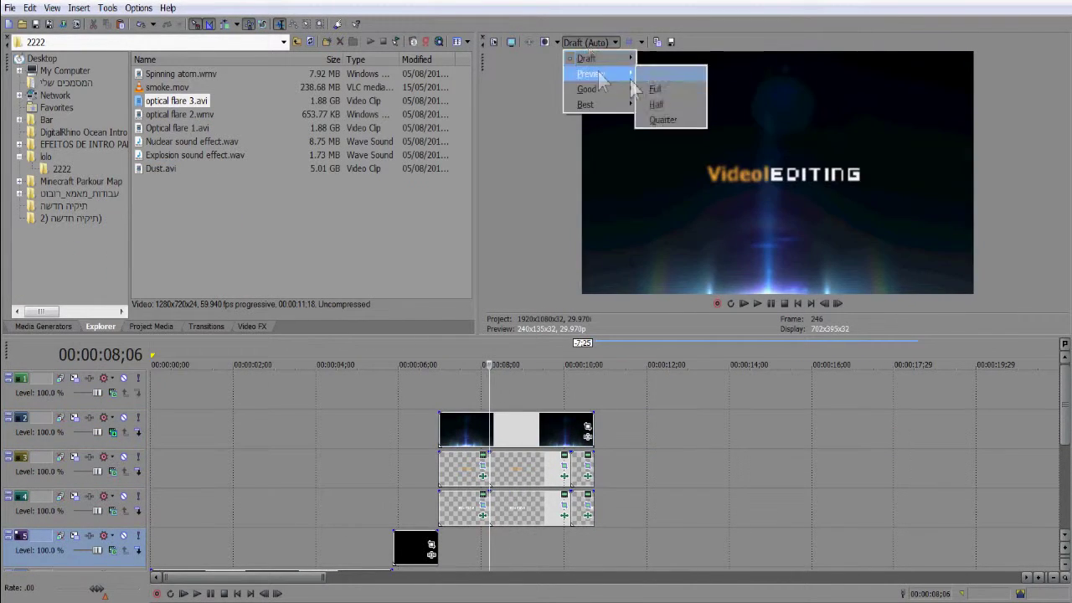
left_click(654, 89)
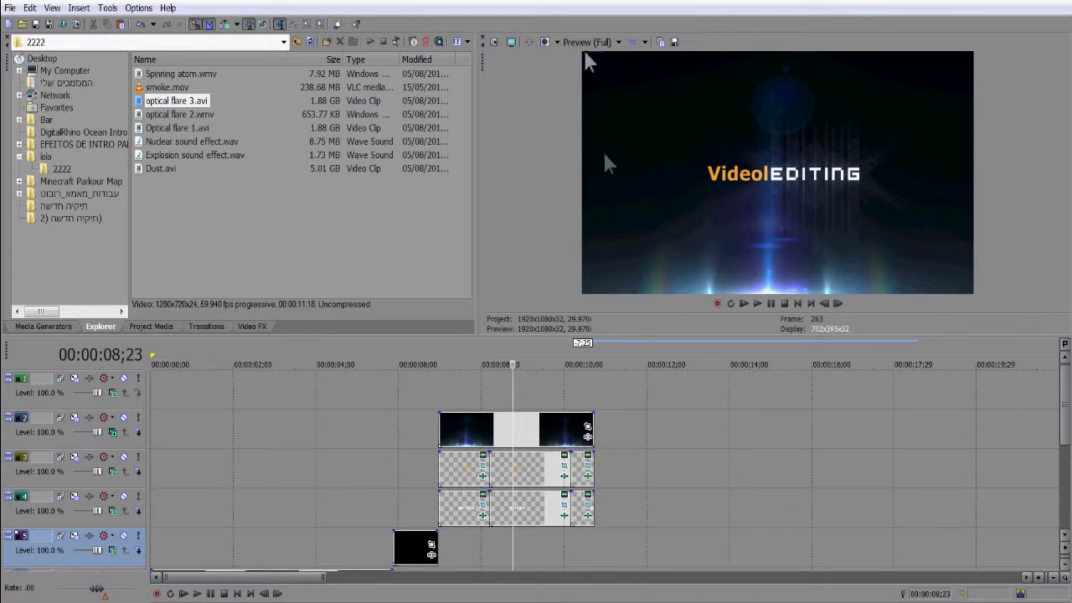
left_click(596, 42)
left_click(640, 67)
Split the optical flare 3 event at 8;06 and at 10;05 to match the title segments.
left_click(475, 562)
left_click_drag(475, 395, 572, 396)
key("s")
key("s")
Apply the TV Simulator effect with the Bad Sync preset to the first optical flare 3 segment and play back the title.
left_click(52, 326)
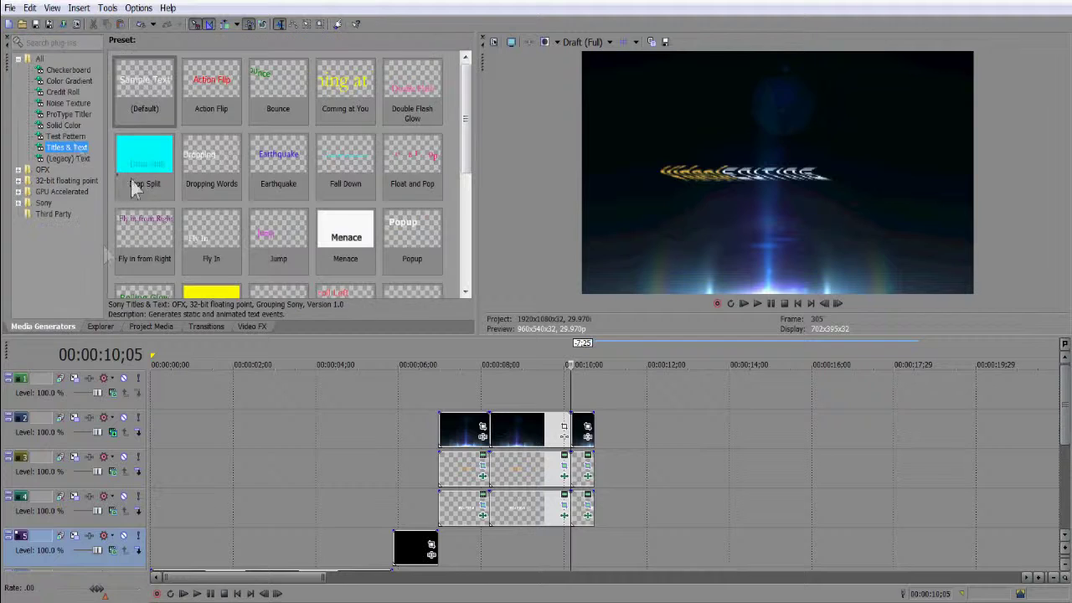
left_click(252, 326)
left_click_drag(162, 96, 617, 158)
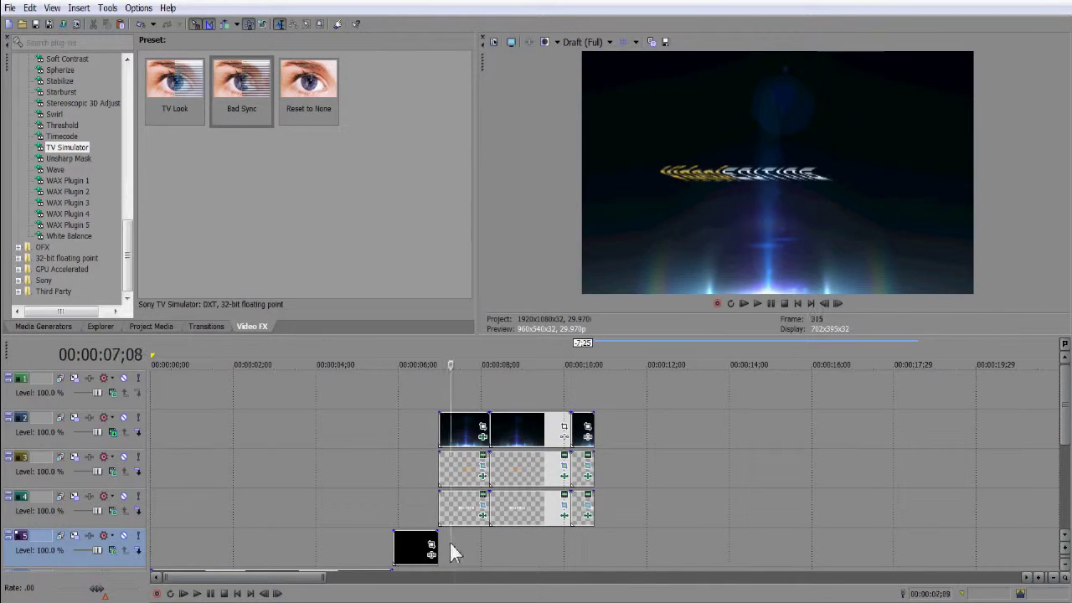
key("space")
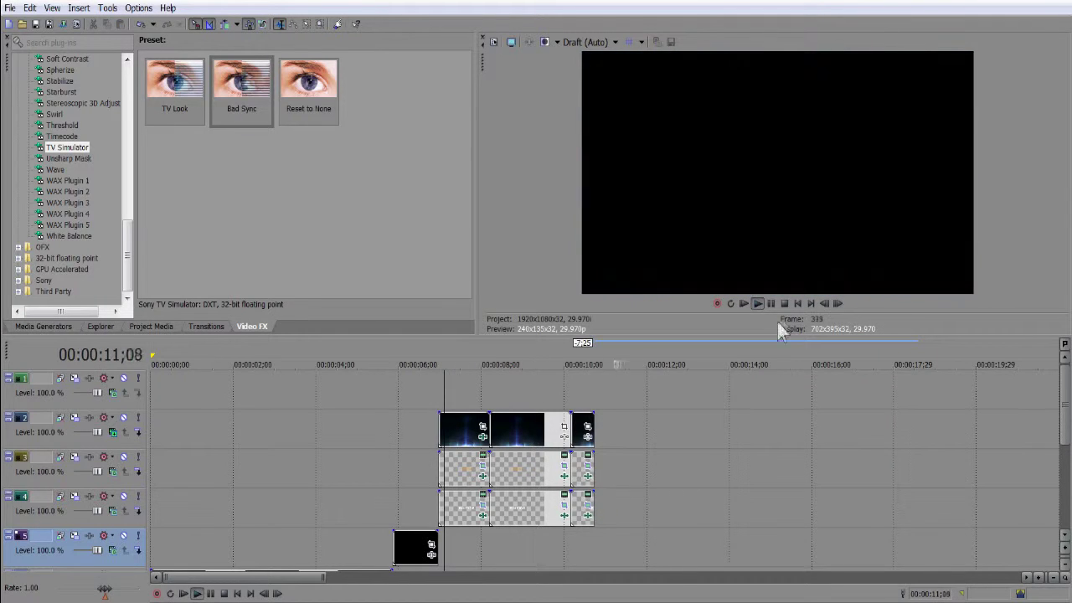
key("space")
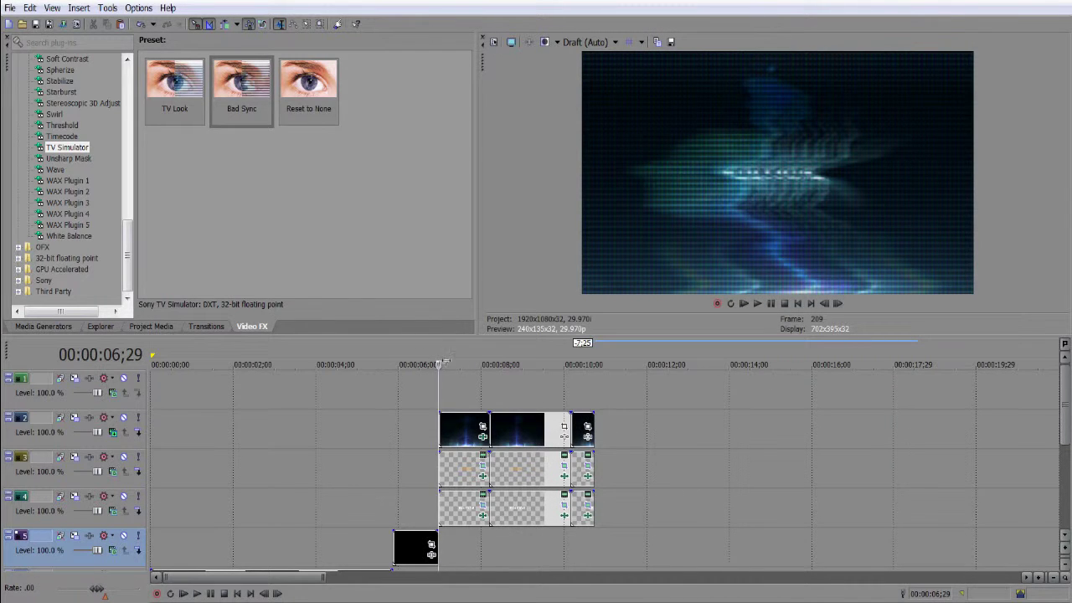
key("space")
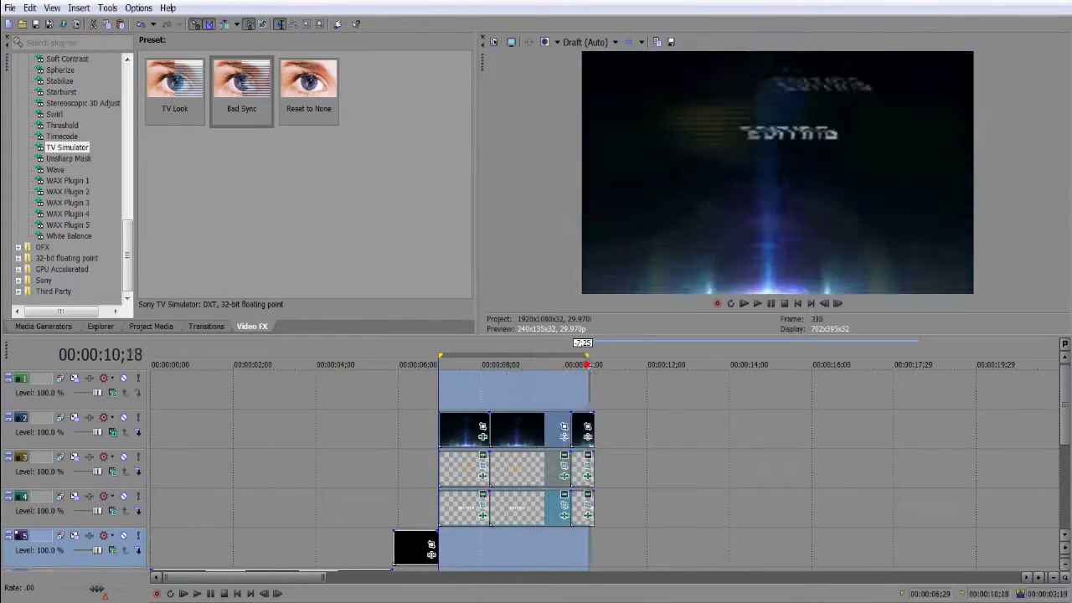
Finish the Bad Sync TV Simulator effect on the optical flare 3 segments and play back the result from 6;29.
left_click_drag(225, 84, 462, 429)
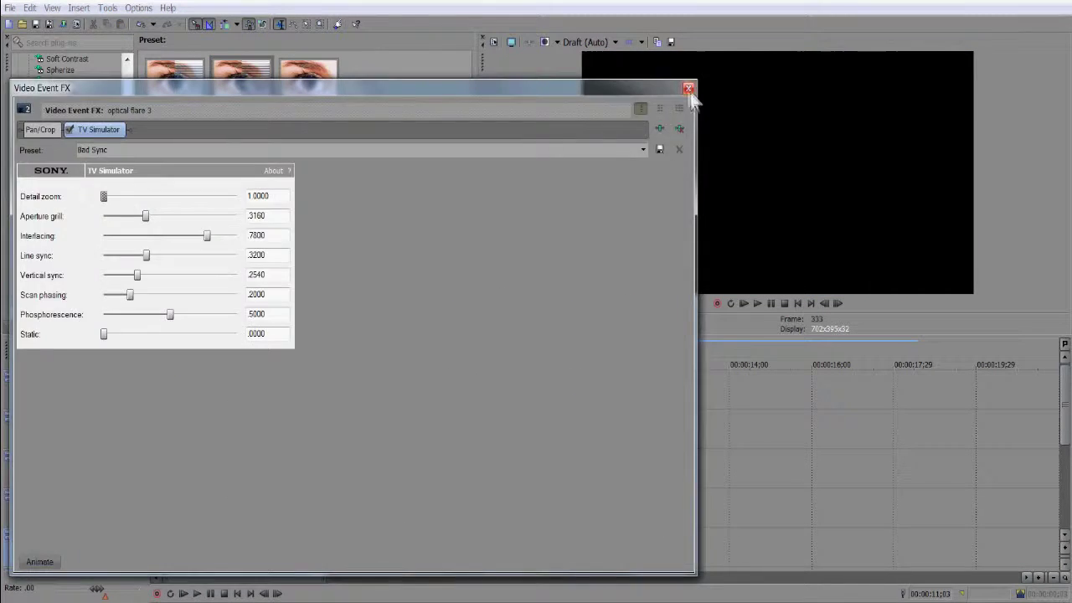
left_click(689, 88)
left_click(442, 387)
key("space")
key("space")
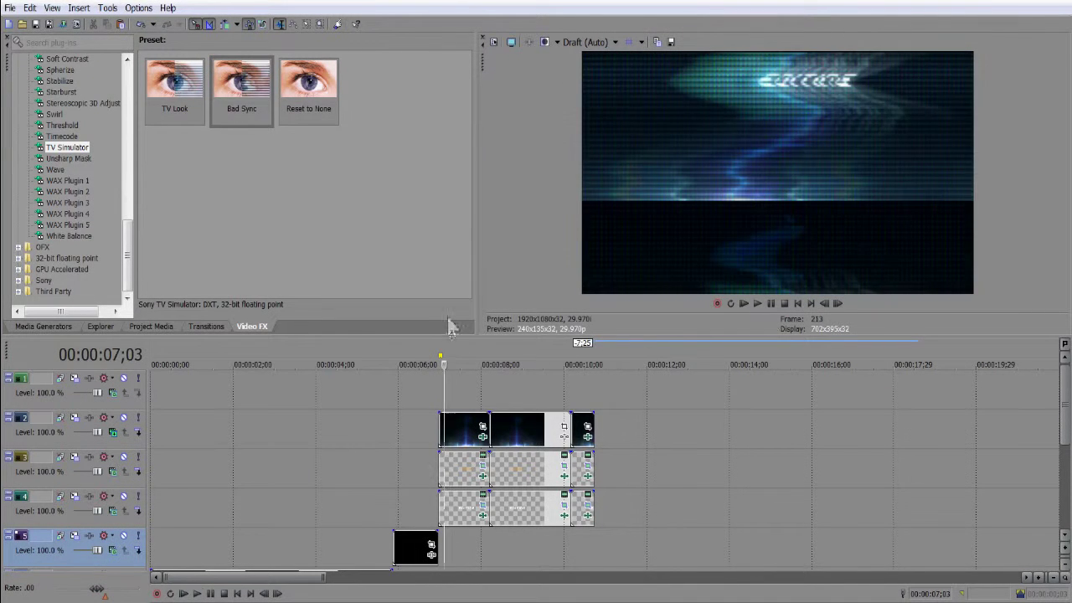
Set the loop region from 6;29 to 10;22 and choose the 4.8 Mbps HD 720-24p WMV template for rendering.
left_click_drag(441, 355, 594, 356)
left_click(10, 8)
left_click(39, 116)
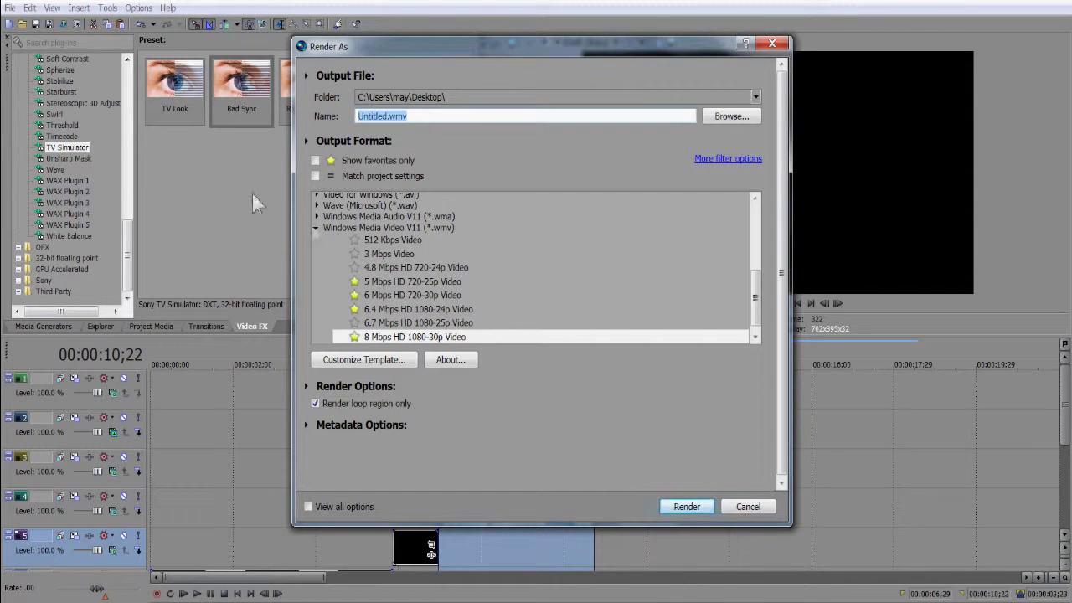
left_click(448, 268)
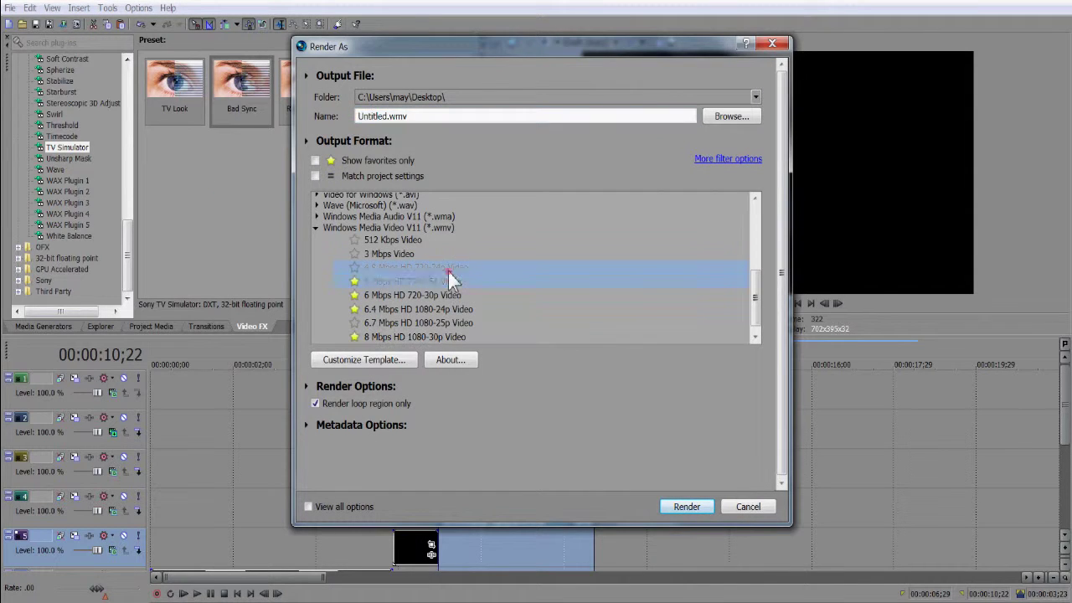
Render the loop region as For youtube.wmv into the 2222 folder inside lolo on the desktop.
left_click_drag(409, 117, 352, 126)
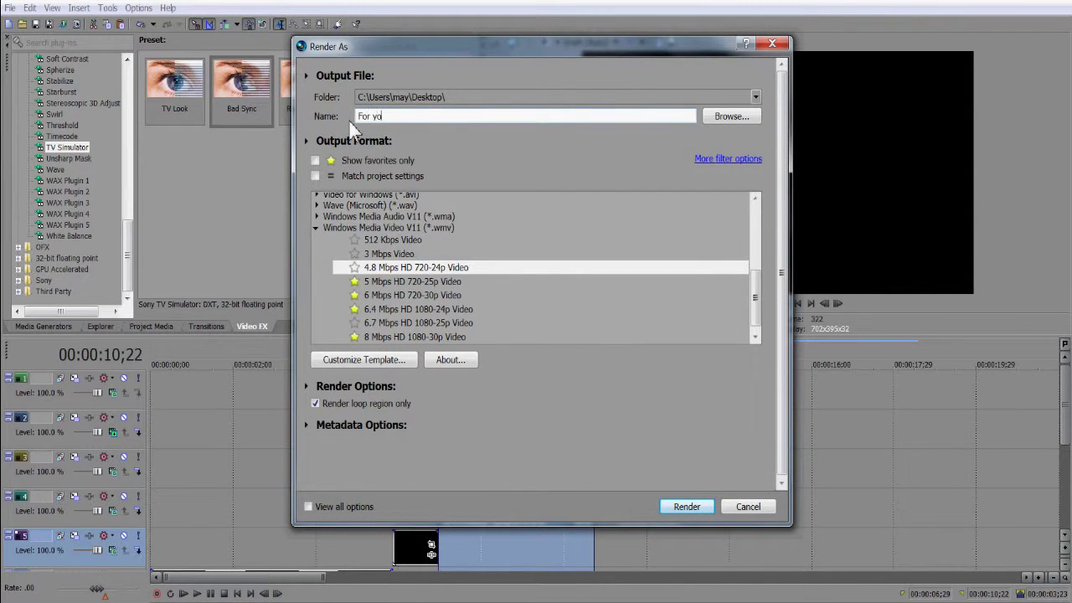
left_click(756, 99)
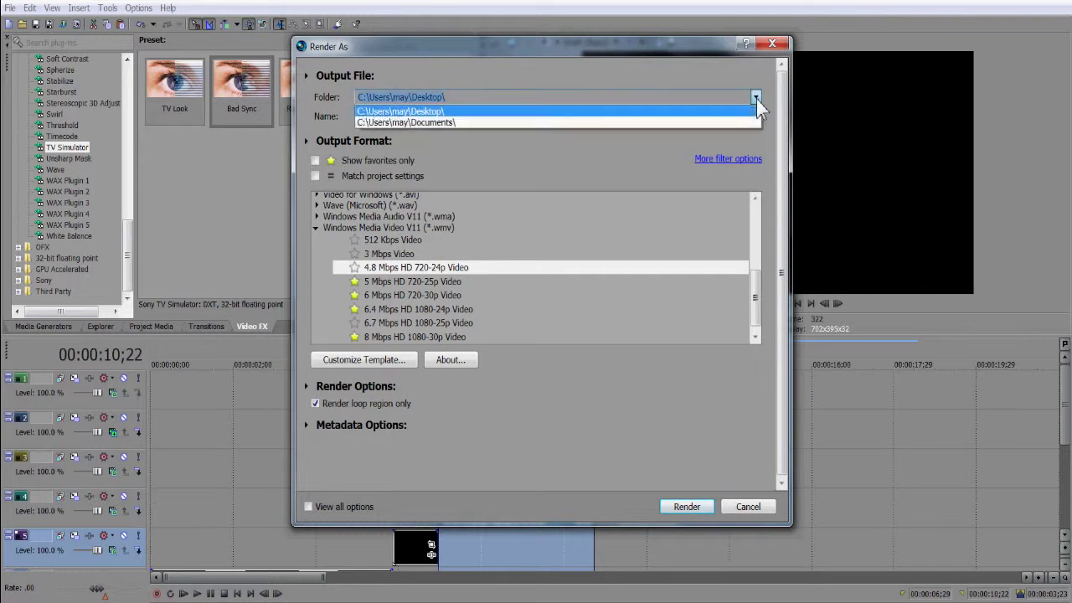
left_click(731, 117)
double_click(427, 206)
double_click(459, 161)
left_click(711, 486)
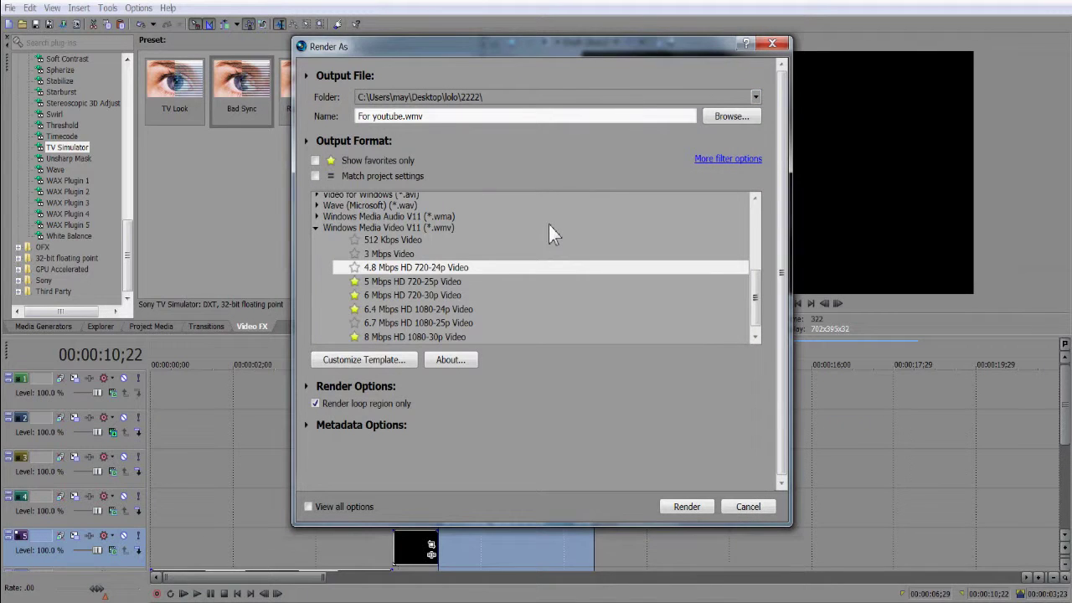
left_click(687, 506)
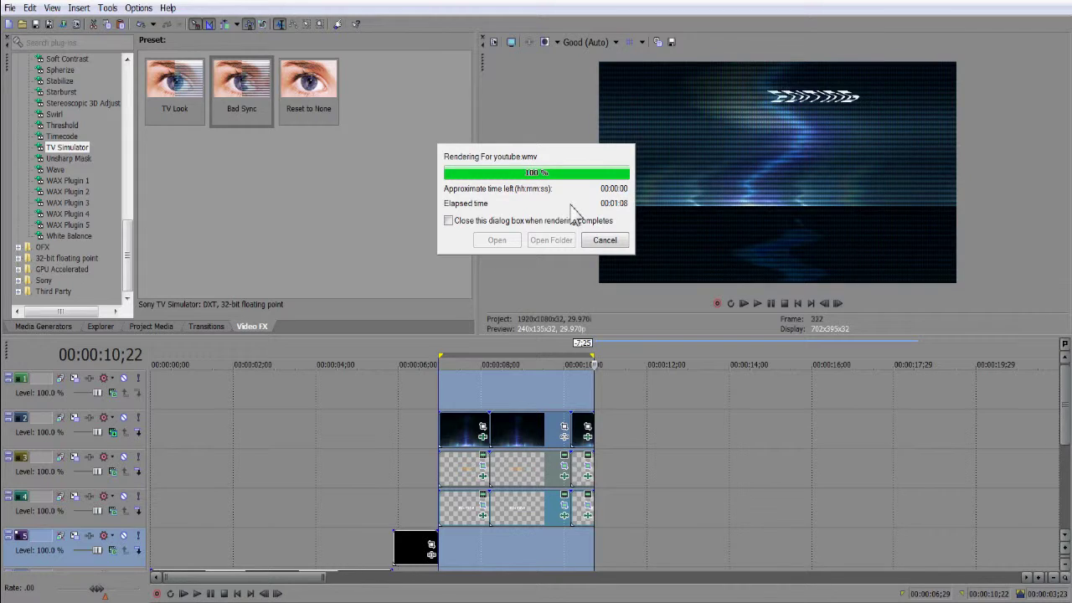
Delete the title segments from the timeline, place the rendered For youtube.wmv on track 4 at 6;29 and play it back.
left_click(606, 242)
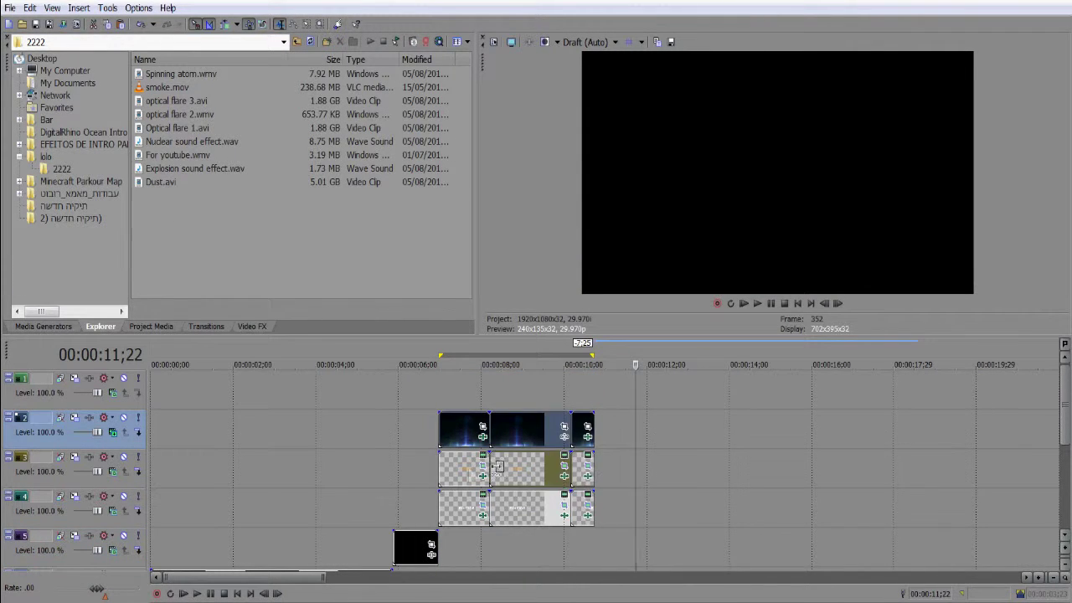
right_click(526, 470)
left_click(543, 190)
left_click_drag(178, 155, 432, 404)
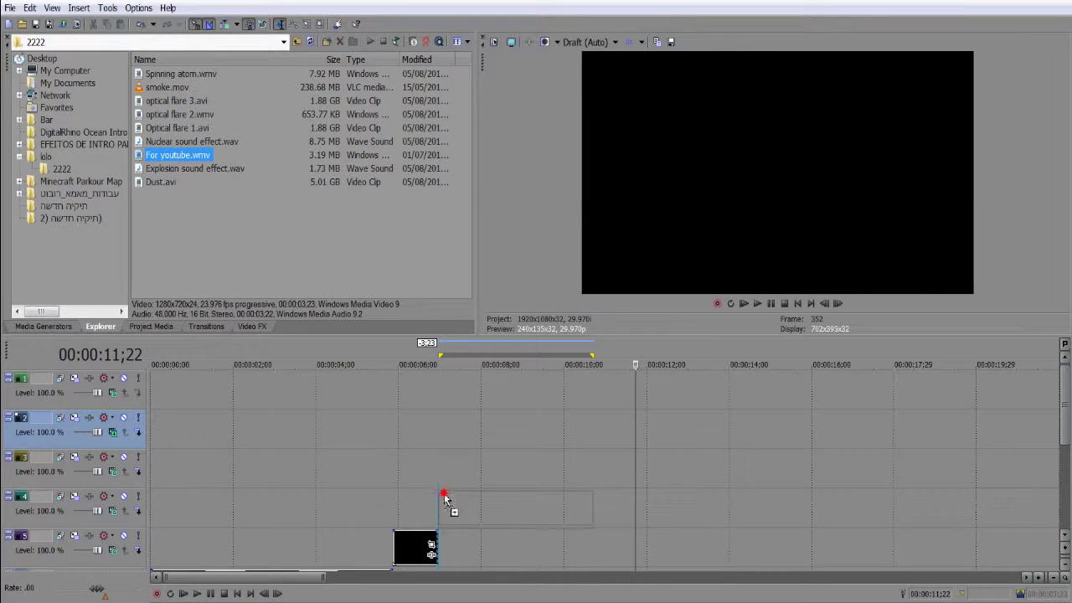
left_click_drag(444, 492, 444, 495)
right_click(287, 550)
key("Escape")
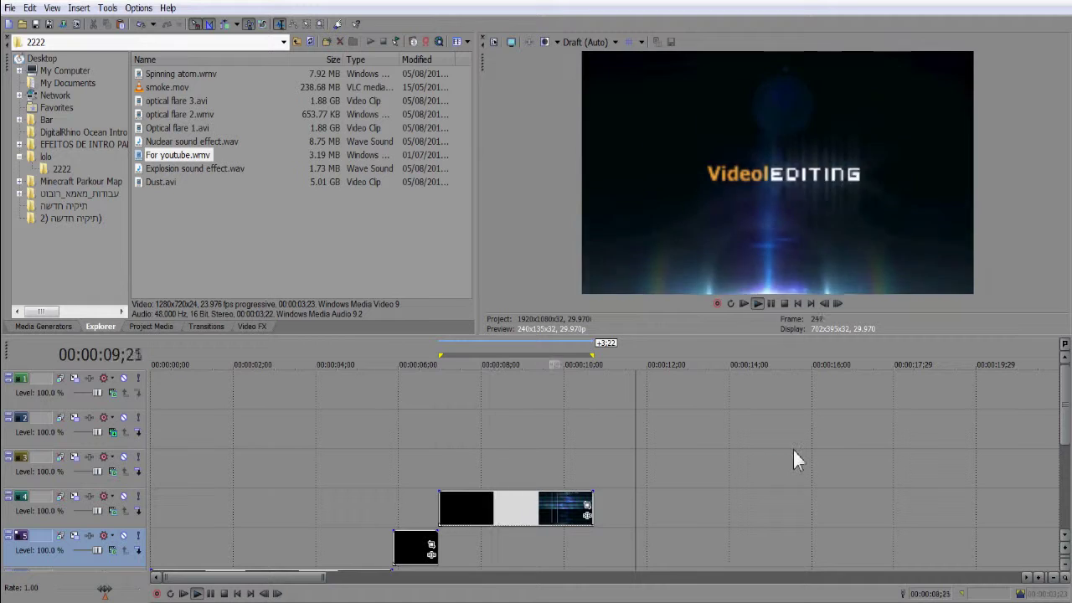
left_click(772, 304)
Trim the ends of the first optical flare clip and nuclear sound, and move the following clips earlier so the rendered title starts at 6;20.
left_click_drag(1063, 420, 1061, 469)
left_click_drag(387, 469, 376, 469)
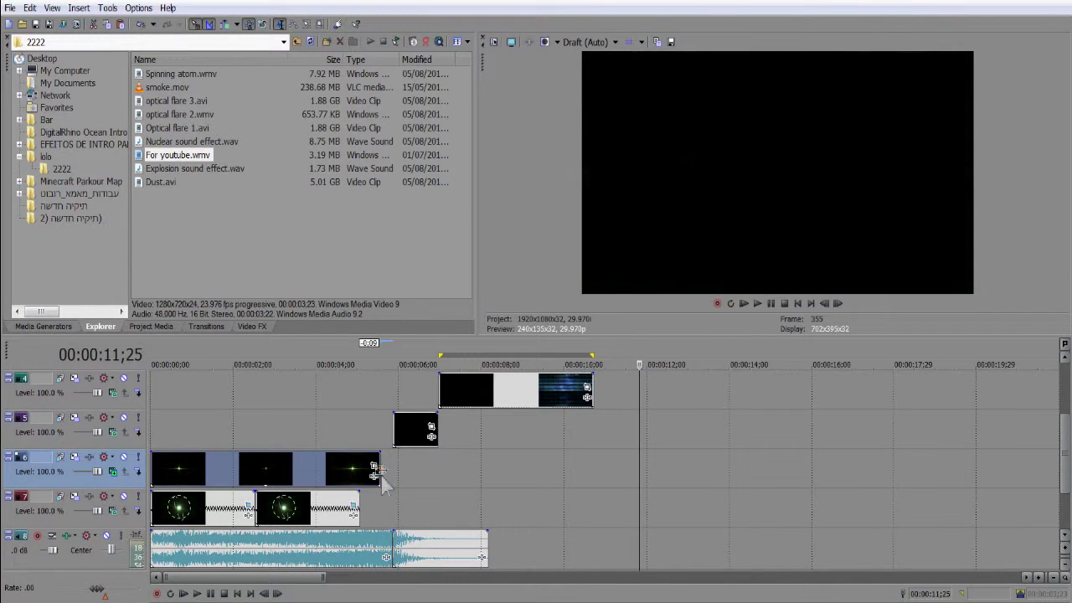
mouse_move(392, 545)
left_mouse_down()
mouse_move(373, 545)
mouse_move(385, 544)
left_mouse_up()
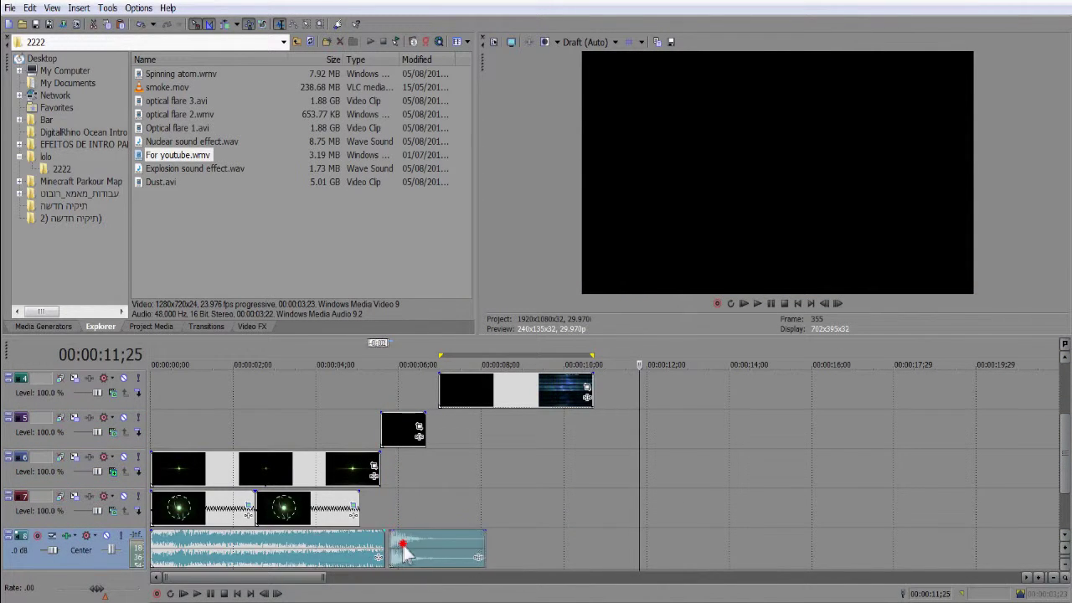
left_click_drag(464, 398, 453, 398)
Place Dust.avi on track 3 above the rendered title at 6;20 and trim its end to the title's end.
left_click_drag(1065, 431, 1068, 383)
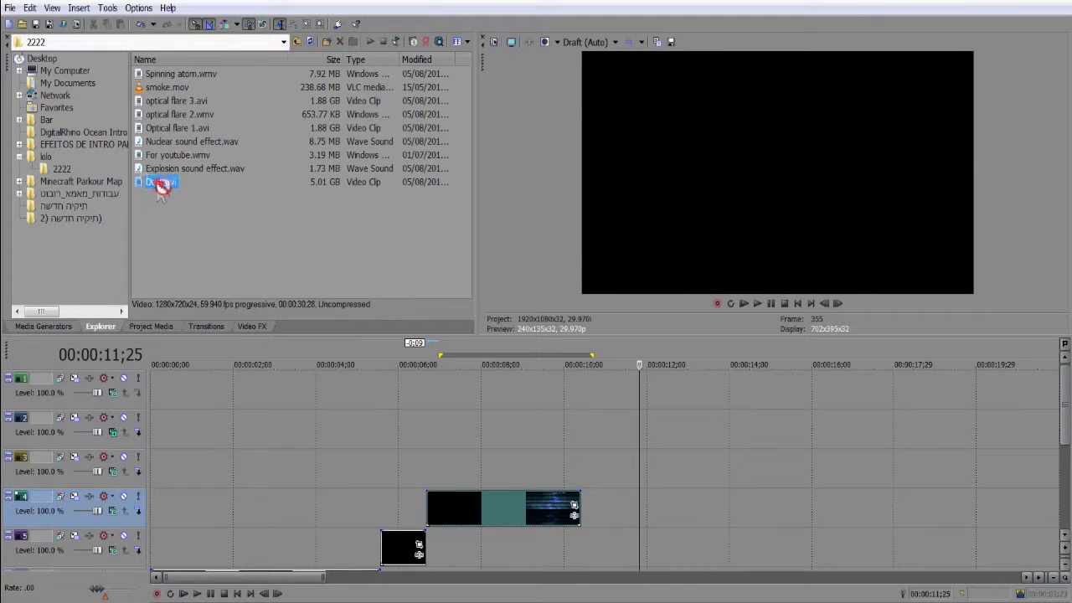
left_click_drag(433, 474, 433, 474)
left_click_drag(280, 578, 429, 578)
left_click_drag(829, 469, 313, 470)
left_click_drag(368, 578, 249, 578)
left_click_drag(1018, 490, 442, 486)
Change the compositing mode of the dust track so the particles blend over the title.
left_click(255, 548)
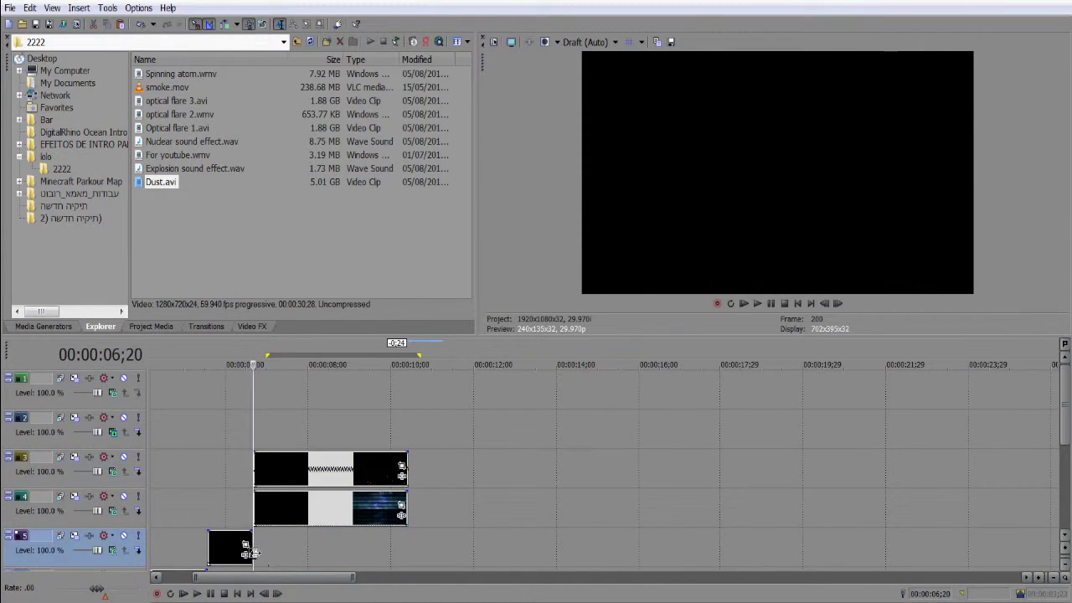
left_click(299, 553)
left_click(112, 472)
left_click(136, 270)
Play the title from 6;20 and split the dust and title clips at 7;28.
left_click(257, 553)
left_click(277, 594)
left_click(277, 594)
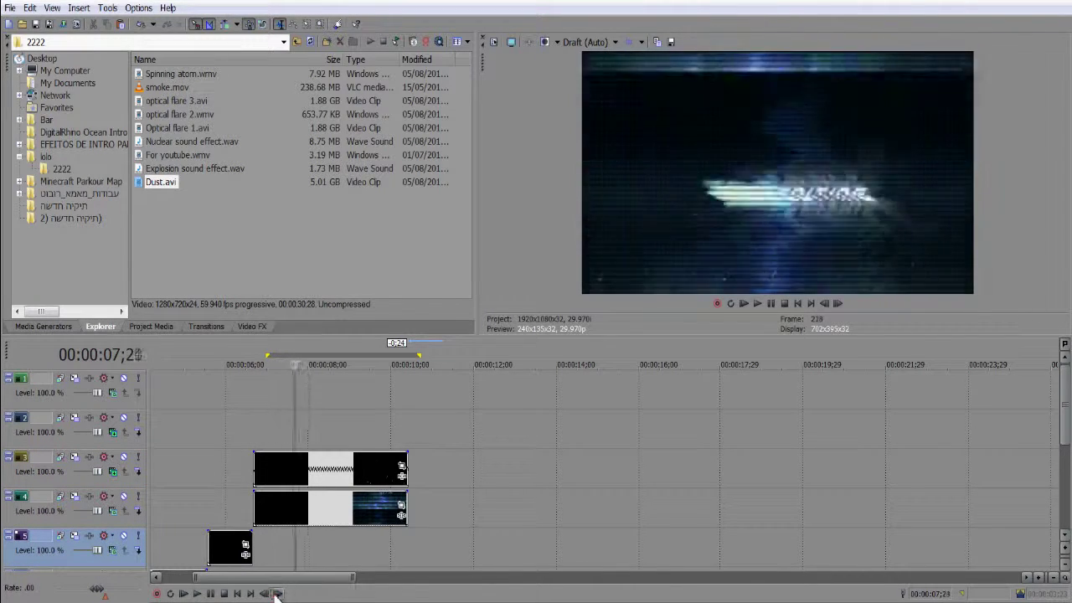
left_click(264, 594)
left_click(278, 594)
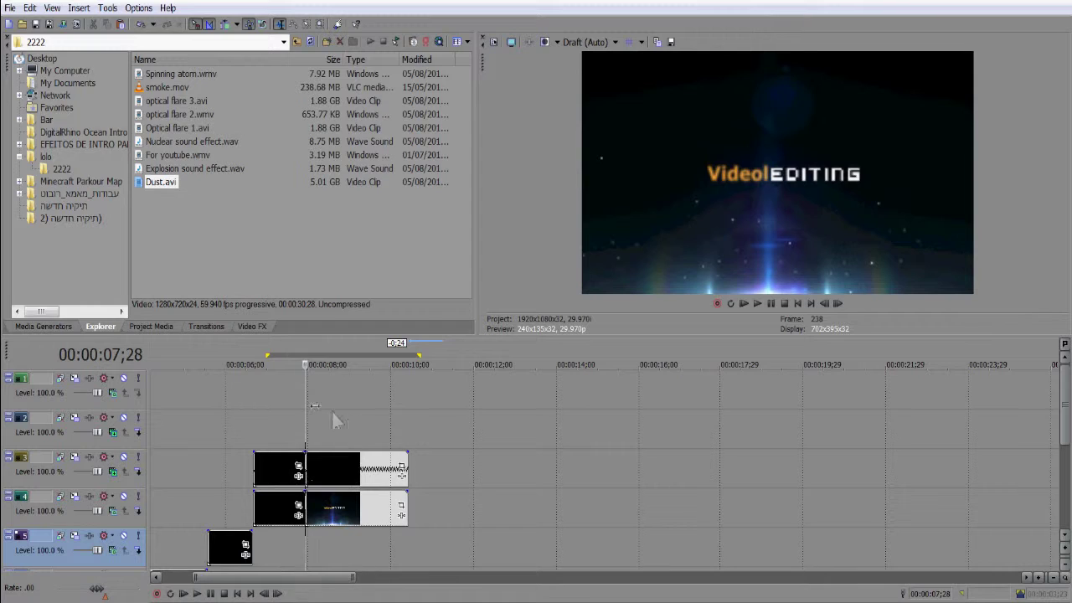
Apply the TV Simulator effect with the Bad Sync preset to the first dust segment.
left_click(56, 325)
left_click(266, 327)
left_click_drag(172, 107, 278, 469)
left_click(688, 89)
left_click_drag(243, 88, 278, 469)
left_click(687, 87)
Split the dust and title at 9;26, apply the Bad Sync TV Simulator preset to the last dust segment and play it back.
key("space")
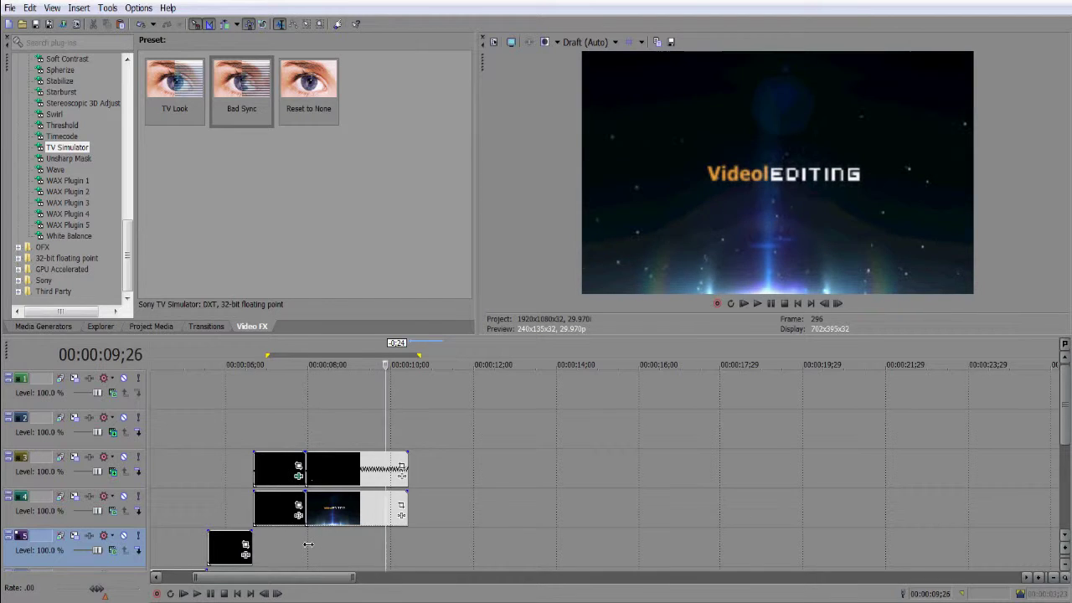
left_click_drag(242, 88, 401, 475)
left_click(689, 88)
left_click(254, 548)
key("space")
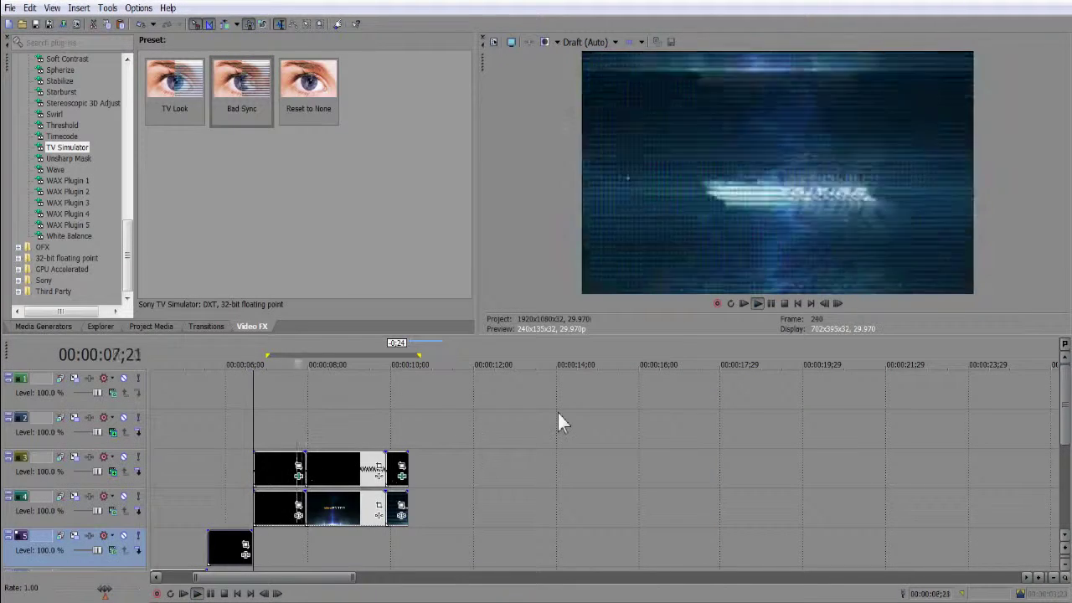
left_click(771, 304)
Add the High Maintenance - Drop It MP3 from the Desktop folder to a new audio track above the title.
left_click(100, 327)
left_click(41, 60)
left_click_drag(465, 104, 463, 192)
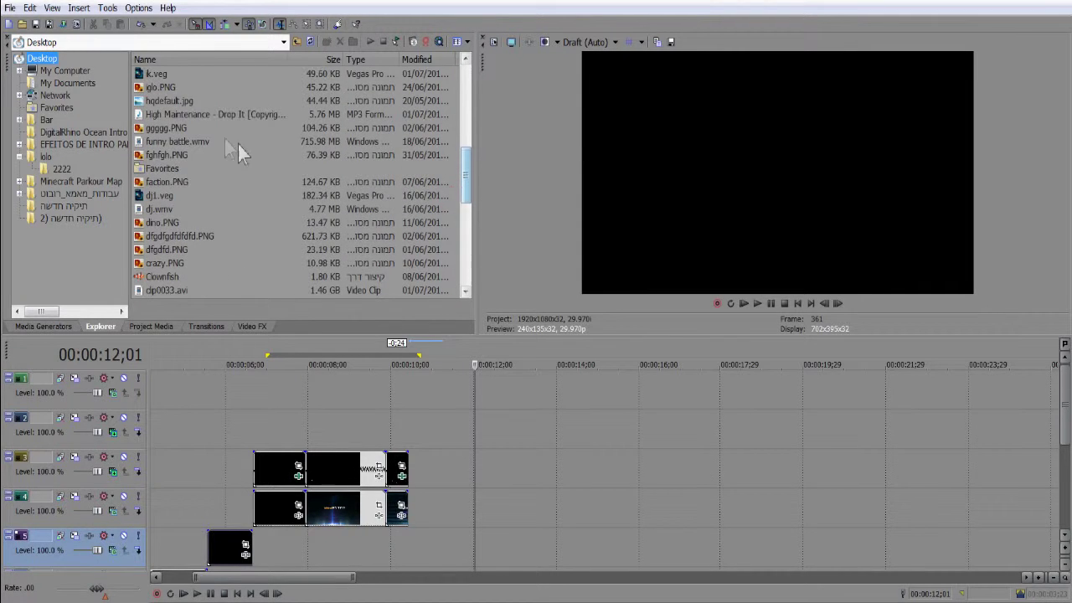
left_click_drag(273, 114, 579, 402)
left_click(644, 430)
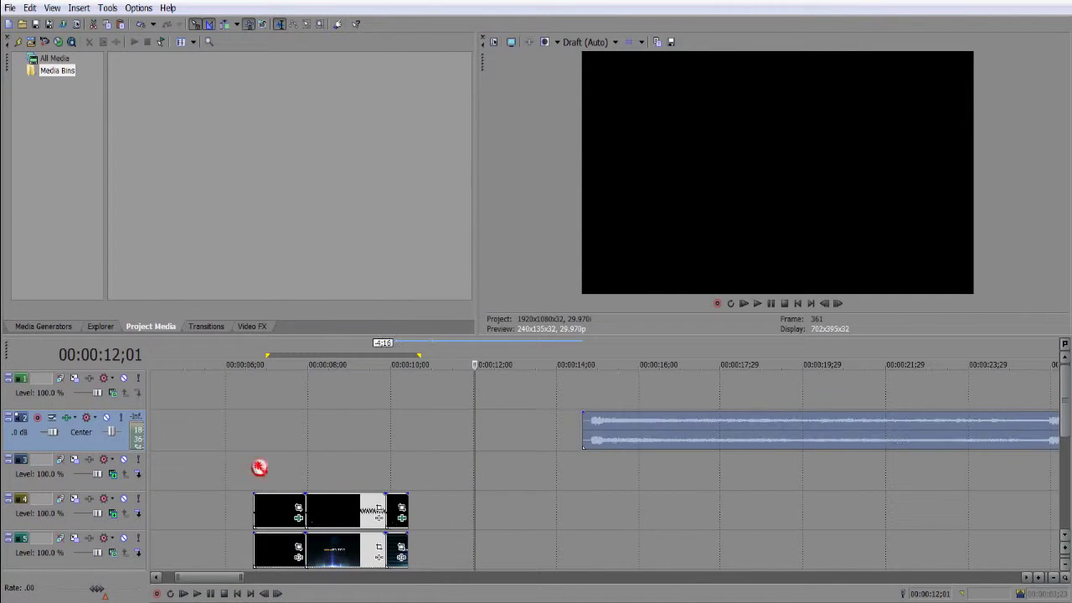
left_click_drag(261, 468, 383, 449)
scroll(571, 474, "down", 8)
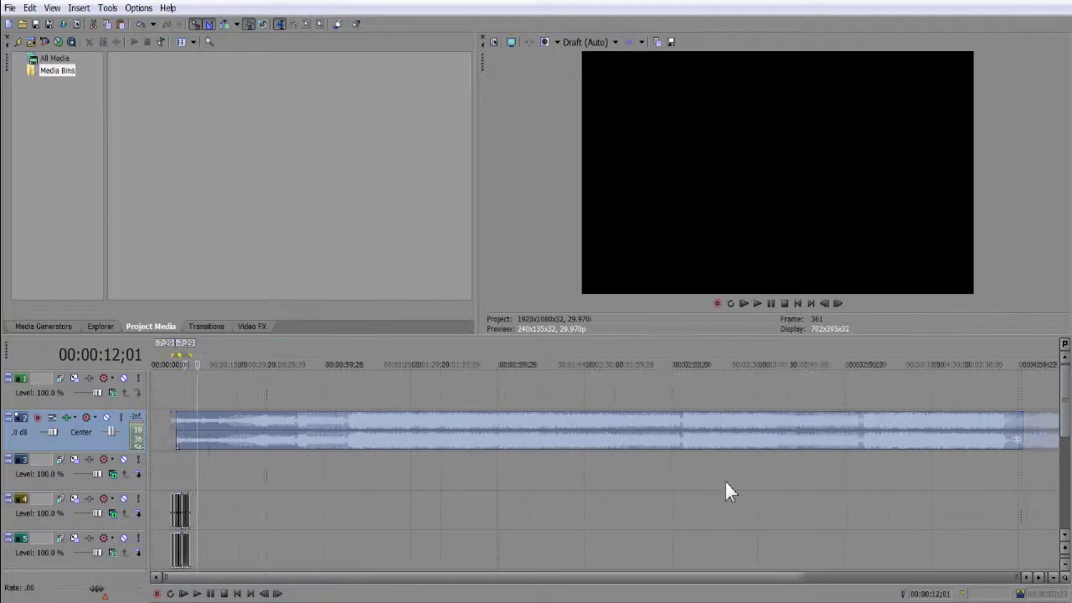
Split the song at 50;28 and 55;16 to isolate an excerpt, and delete the part before it.
left_click(298, 469)
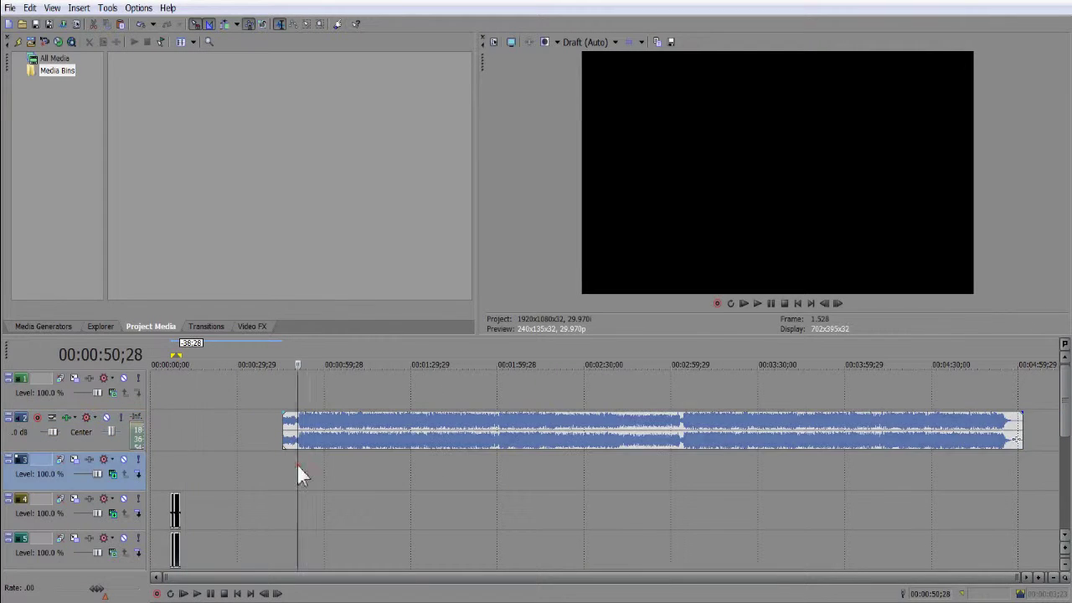
left_click(768, 305)
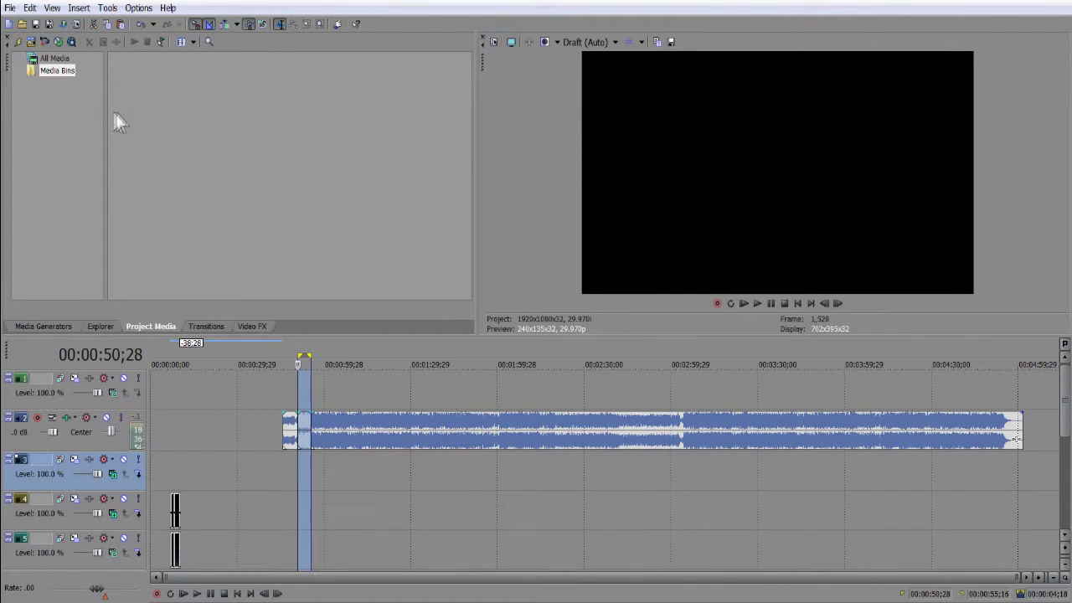
right_click(287, 432)
left_click(313, 190)
left_click(271, 470)
right_click(287, 433)
left_click(320, 212)
Move the music excerpt over the title, align it with the title clips and delete the rest of the song.
right_click(358, 438)
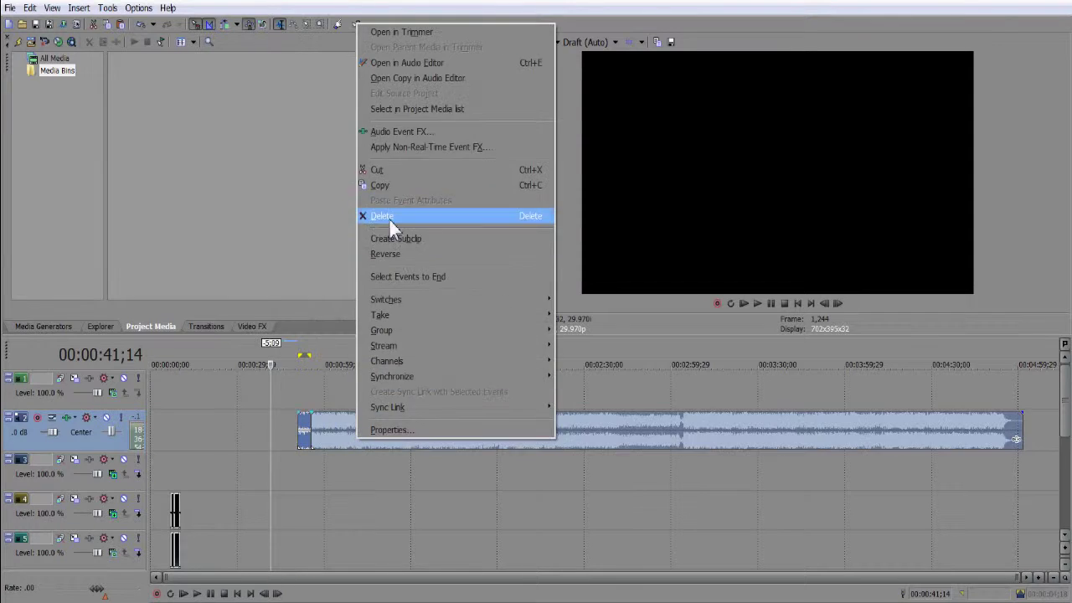
left_click(242, 435)
scroll(517, 452, "up", 5)
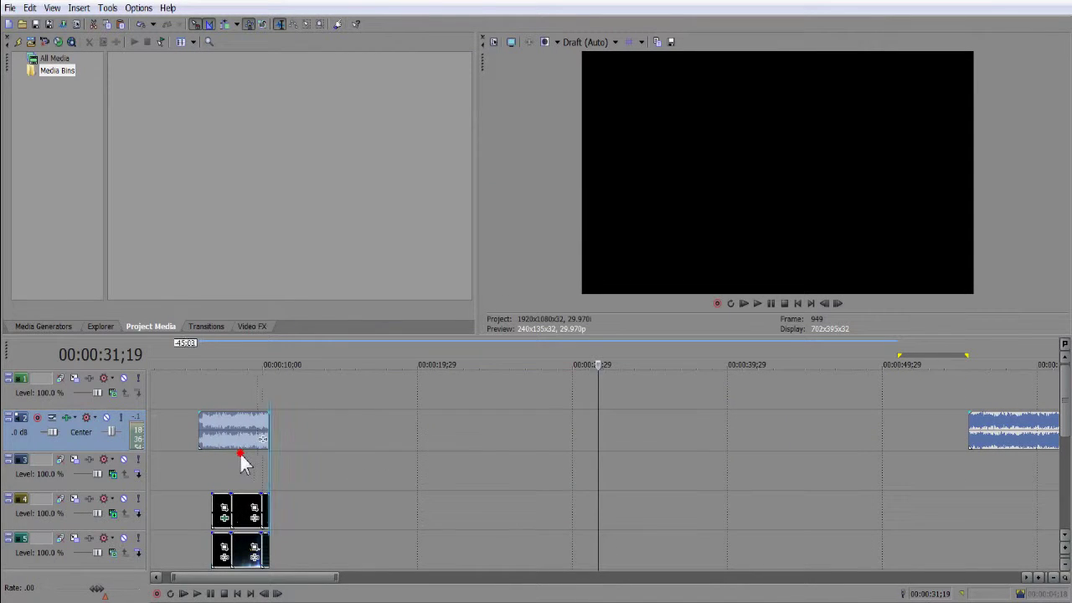
right_click(997, 435)
left_click(922, 209)
Play back the title with its music, split the music at 9;26 and fade out the last piece.
left_click(206, 512)
left_click(197, 594)
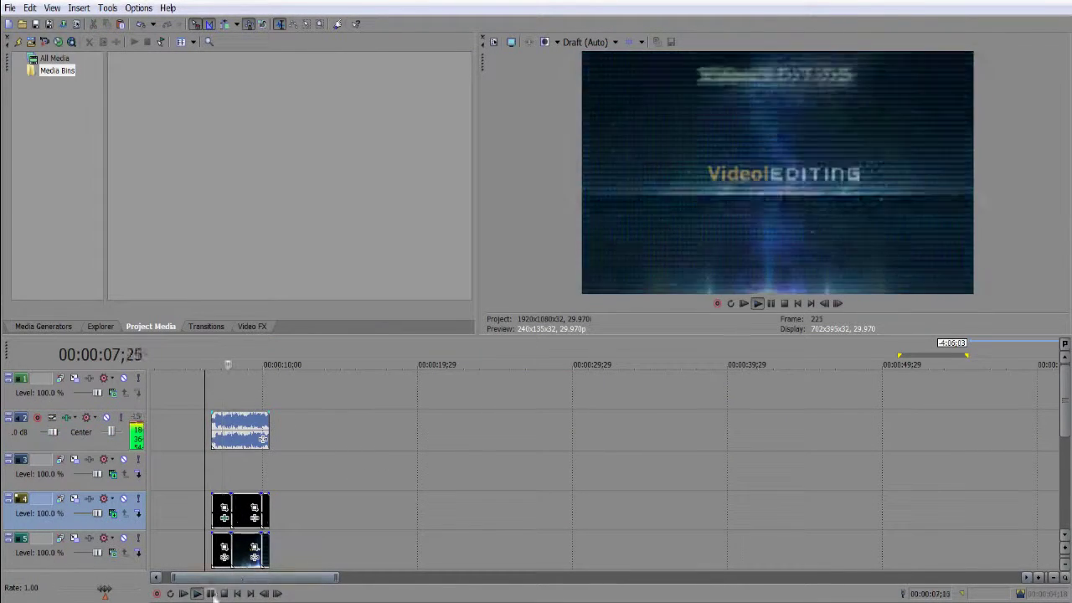
left_click(263, 593)
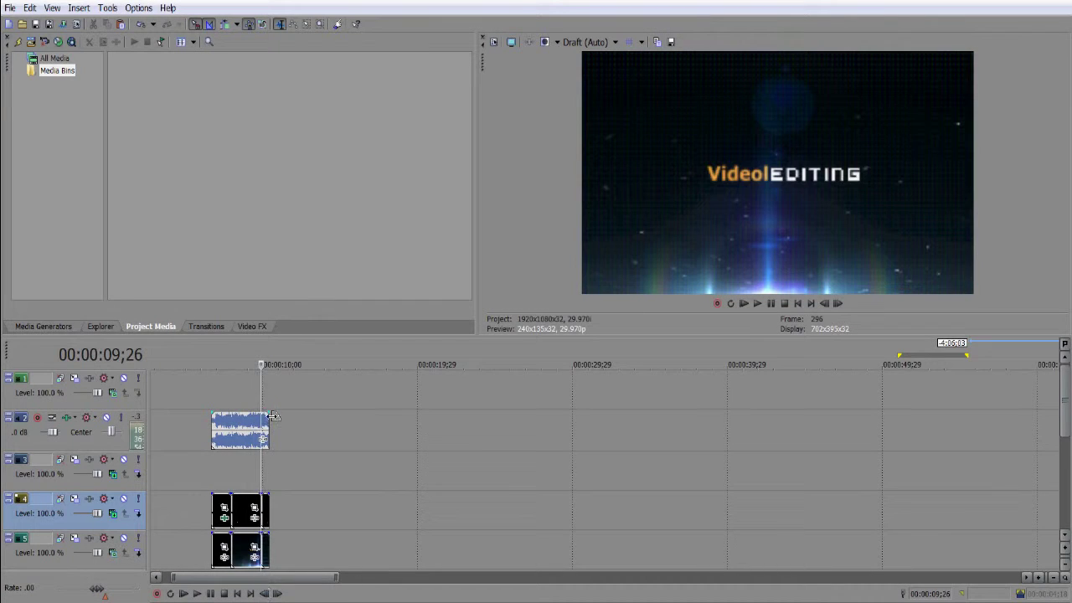
left_click(206, 552)
left_click(197, 594)
left_click(211, 594)
left_click(238, 594)
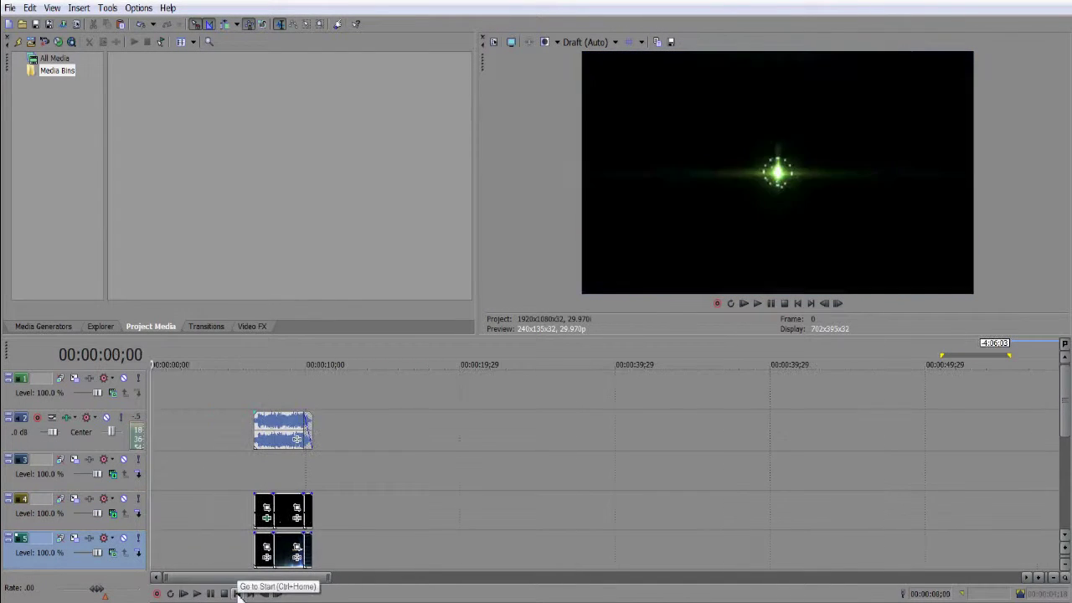
Split the music at the title's first cut, fade in the first piece and play back from the title's start.
left_click(251, 472)
left_click(197, 593)
left_click(263, 593)
left_click(288, 440)
left_click(253, 509)
left_click(198, 594)
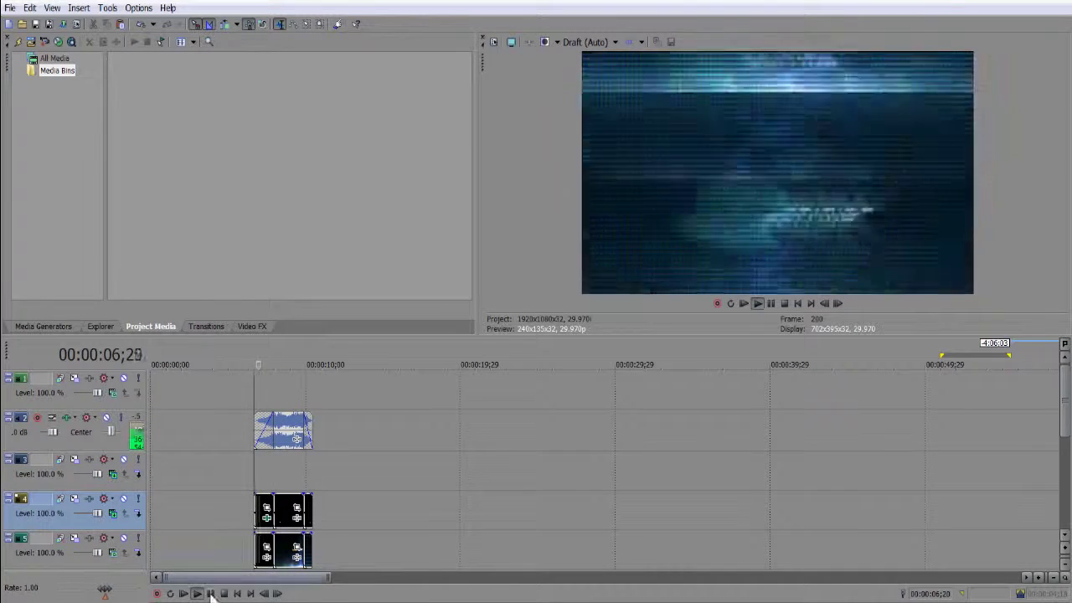
left_click(211, 594)
left_click(253, 548)
left_click(198, 594)
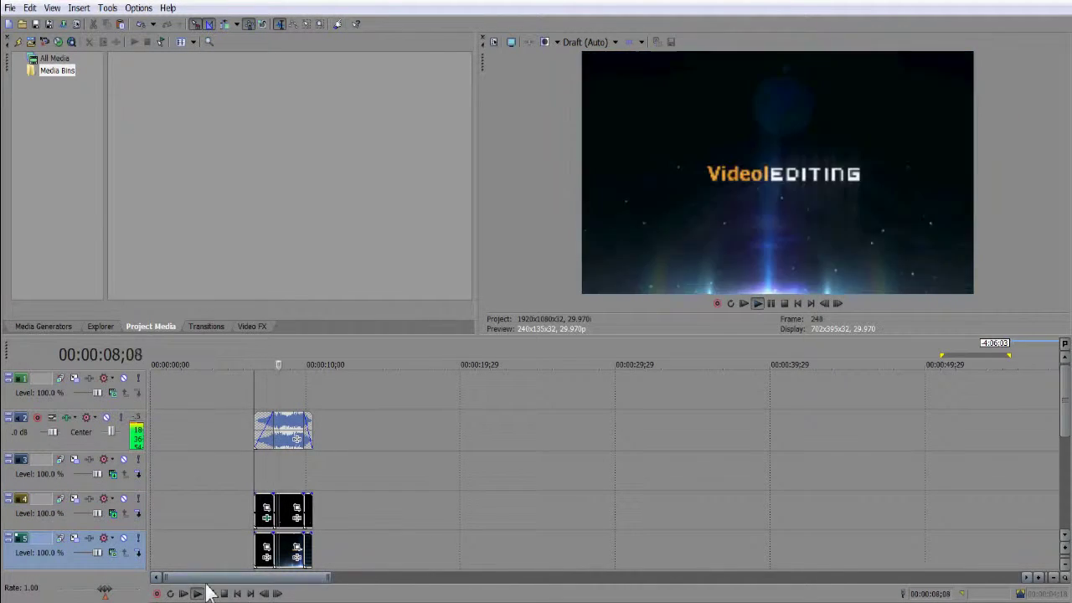
left_click(211, 594)
Render the region from 6;20 to 10;13 as Untitled.wmv with the 4.8 Mbps HD 720-24p template into the 2222 folder.
scroll(293, 391, "up", 1)
left_click_drag(289, 391, 367, 390)
left_click(11, 8)
left_click(39, 117)
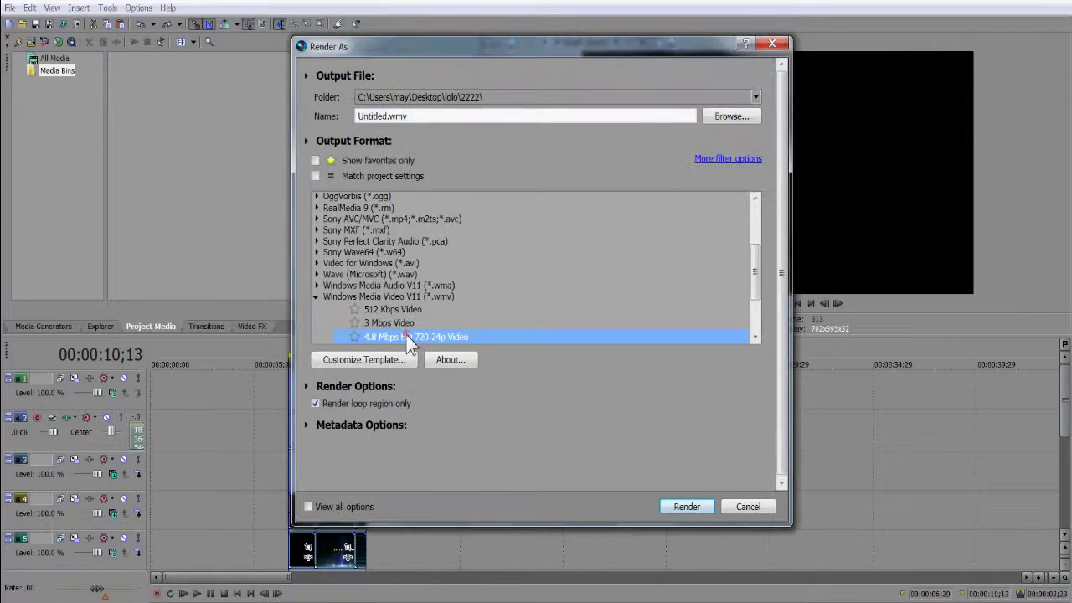
left_click(687, 507)
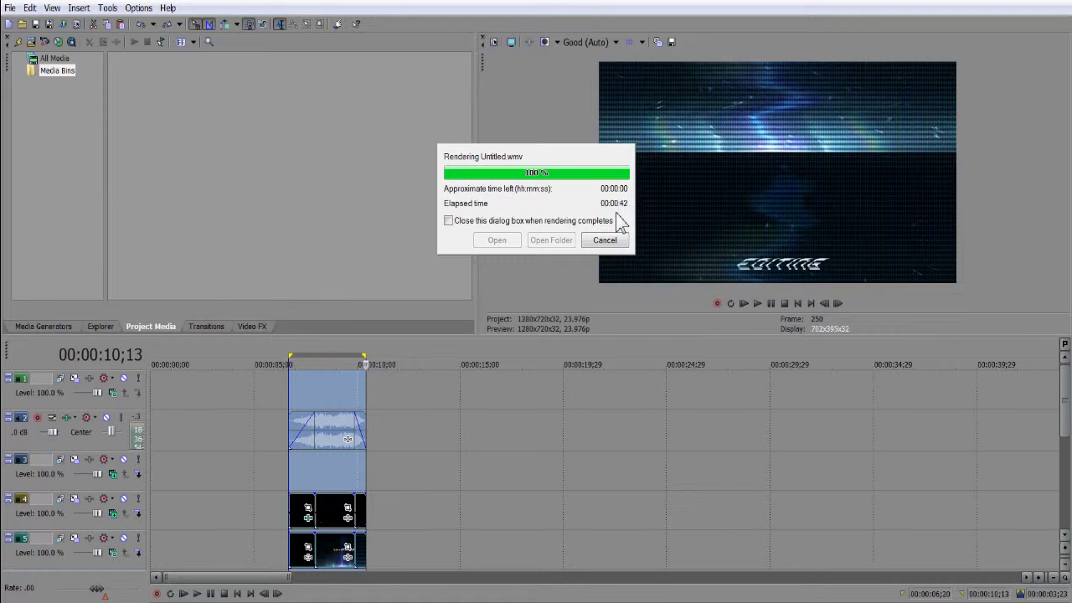
left_click(607, 240)
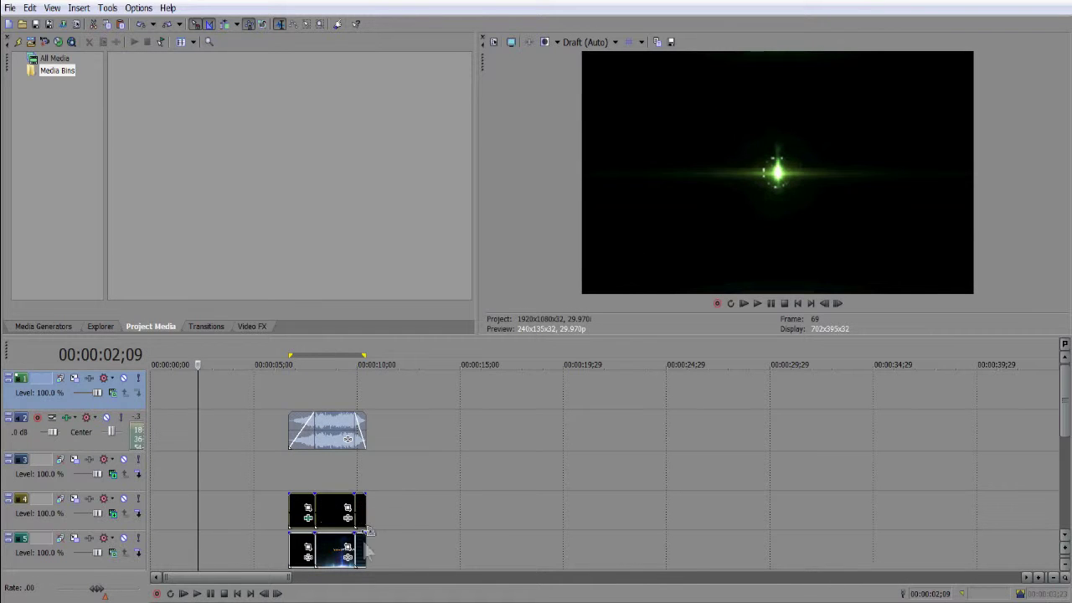
Replace the title, dust and music clips with the rendered Untitled.wmv, starting where the second flare ends, and play it back.
right_click(366, 548)
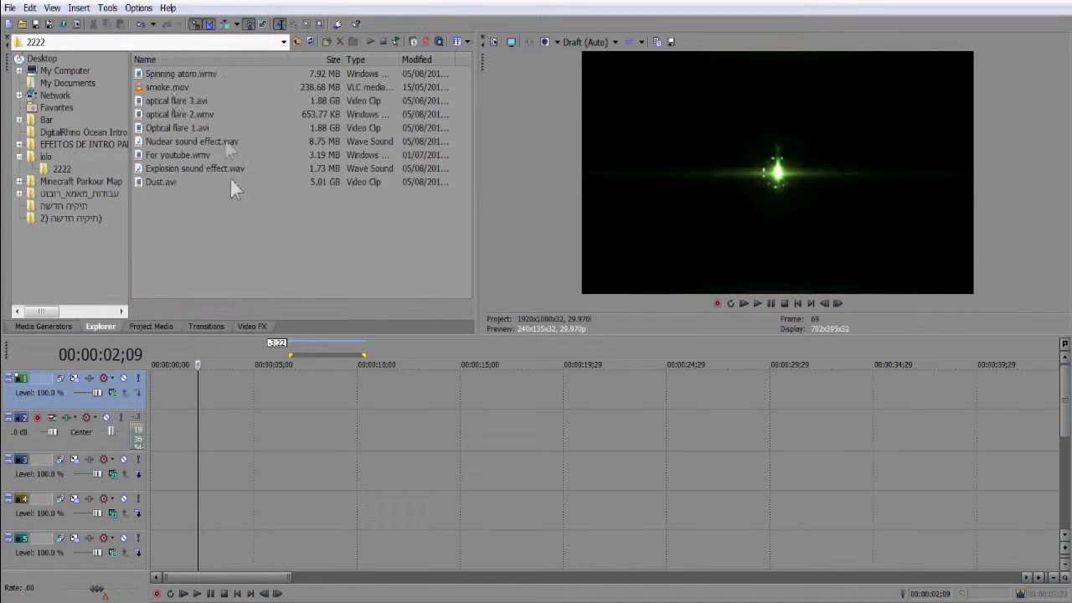
left_click_drag(277, 475, 277, 475)
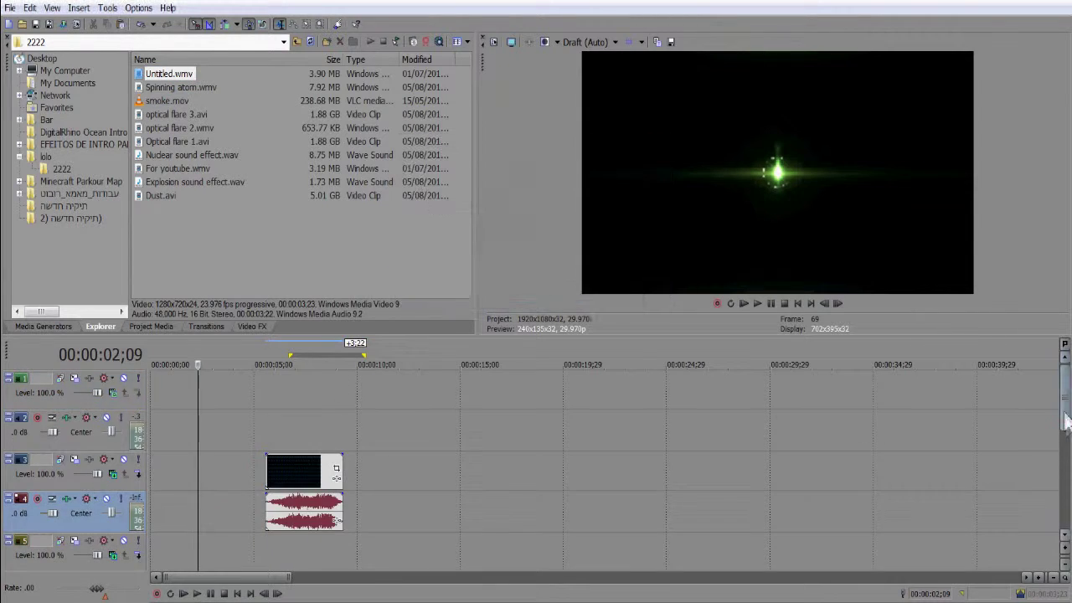
left_click_drag(1065, 404, 1066, 442)
left_click_drag(301, 408, 325, 408)
left_click(297, 442)
left_click(758, 304)
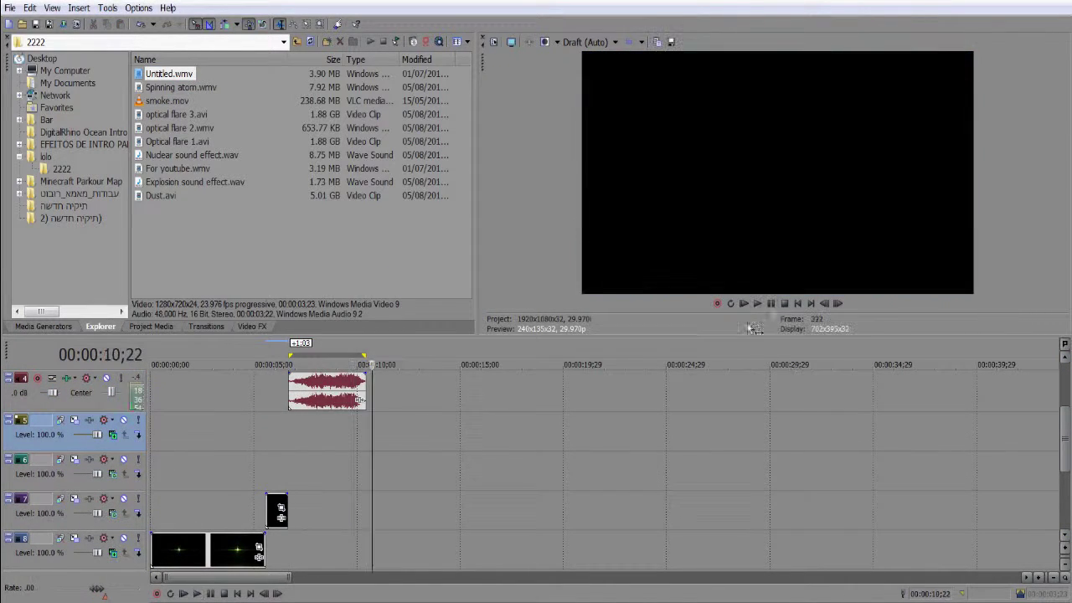
Open the pan/crop settings of the Untitled.wmv clip and shrink its centred crop frame to about 1,140 × 641.
scroll(345, 389, "up", 2)
left_click(360, 433)
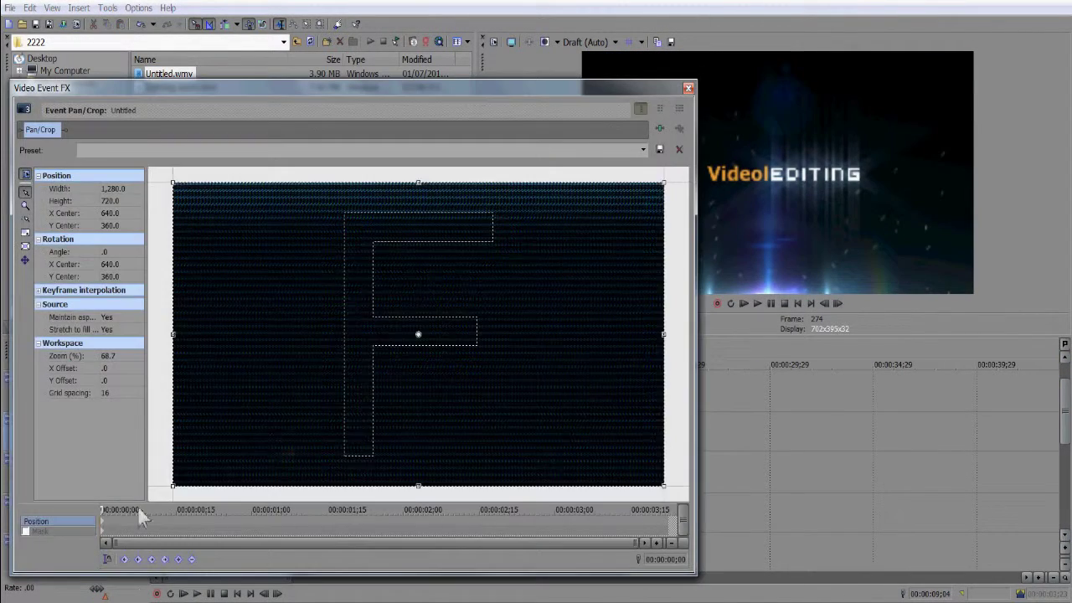
left_click_drag(664, 182, 642, 192)
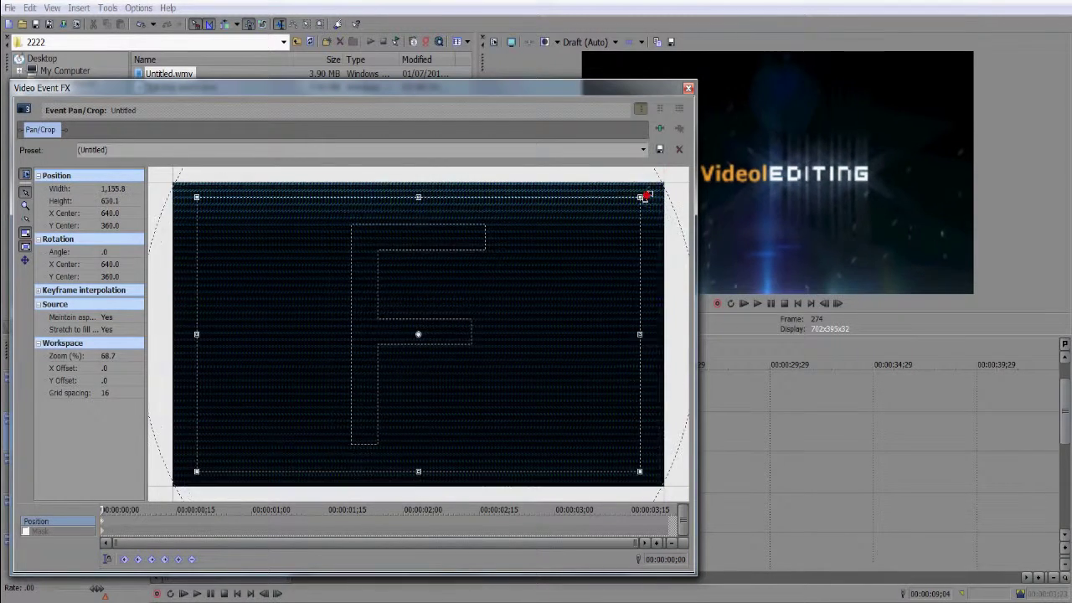
right_click(384, 314)
left_click(410, 326)
right_click(107, 526)
left_click(157, 471)
left_click(103, 524)
right_click(567, 258)
left_click(596, 270)
left_click_drag(618, 211, 604, 224)
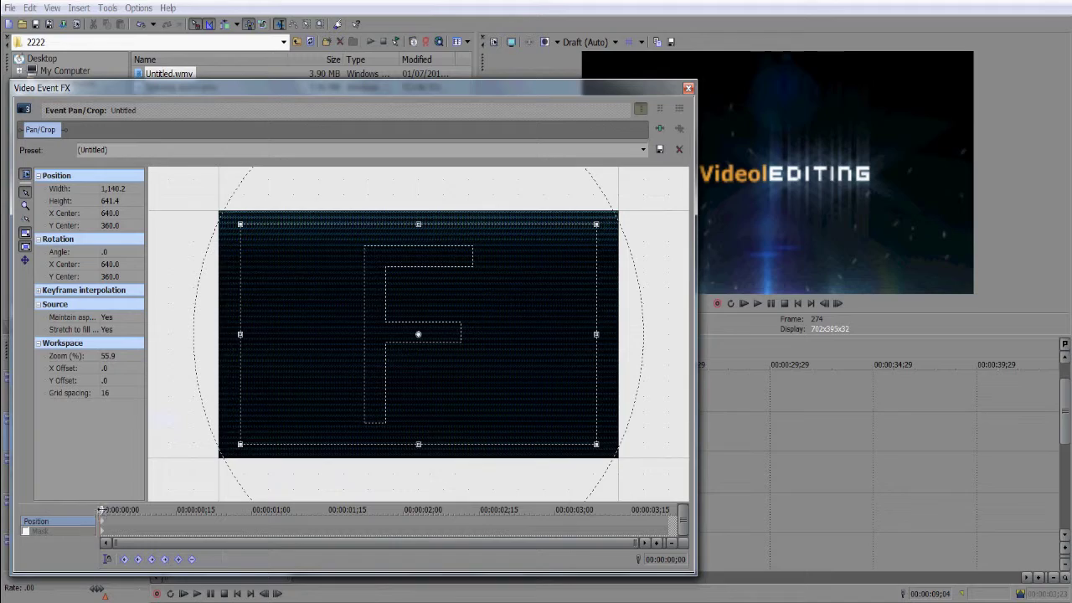
Add pan/crop keyframes every two frames from 0;02 to 0;12, nudging the crop frame slightly at each to make the title shake.
left_click(110, 511)
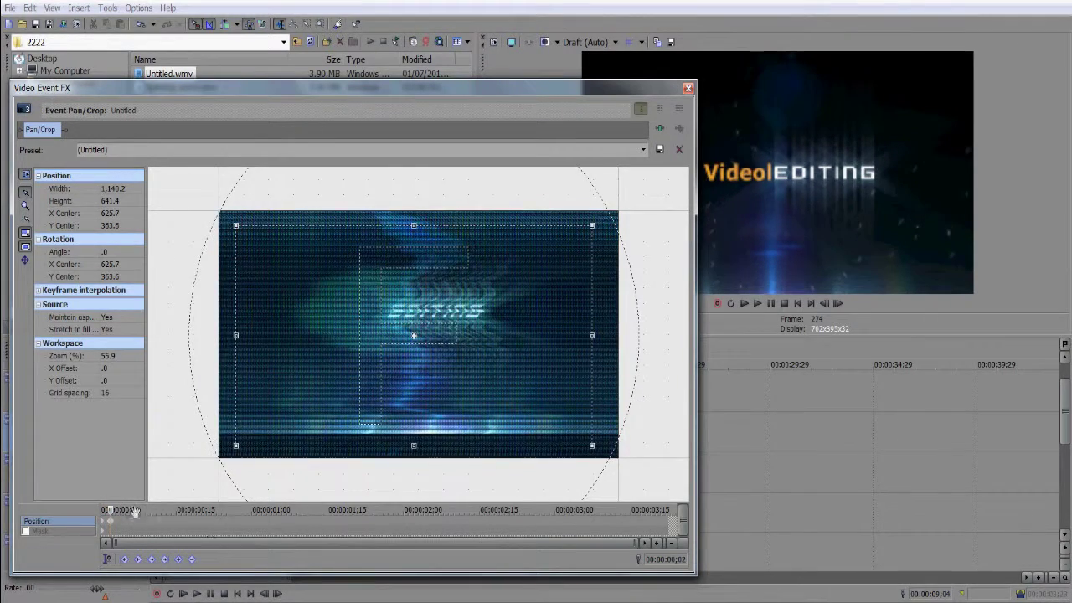
left_click(120, 516)
left_click(130, 515)
left_click_drag(419, 312, 418, 311)
left_click(140, 515)
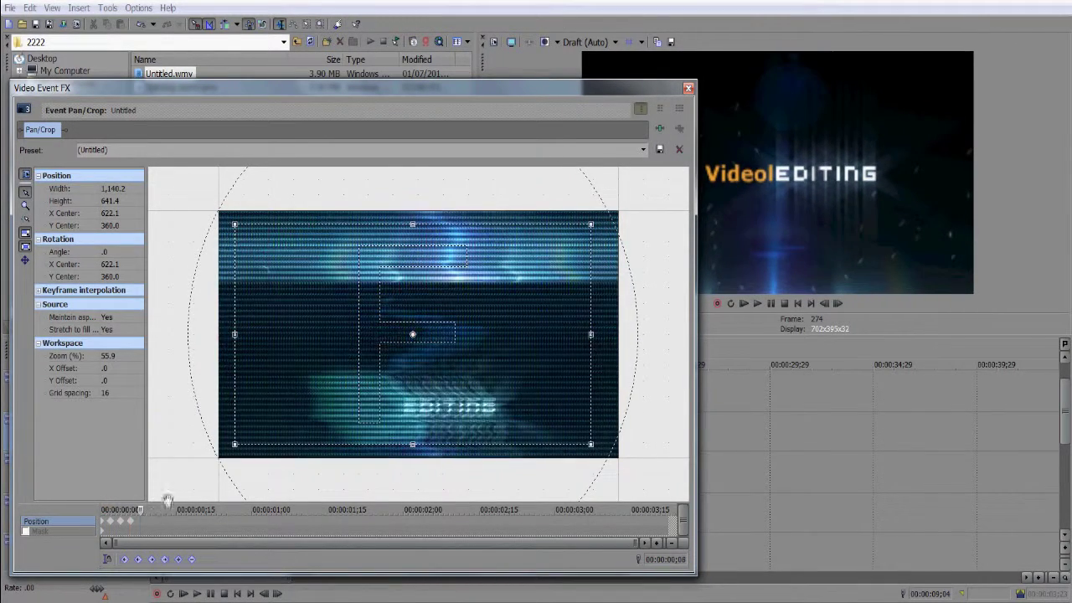
mouse_move(592, 224)
left_mouse_down()
mouse_move(582, 228)
mouse_move(590, 225)
left_mouse_up()
left_click(151, 515)
left_click_drag(403, 316, 408, 316)
left_click(161, 515)
left_click_drag(345, 369, 339, 373)
Paste copies of the shake keyframes from 0;14 to the end of the clip and play back the title.
left_click(171, 515)
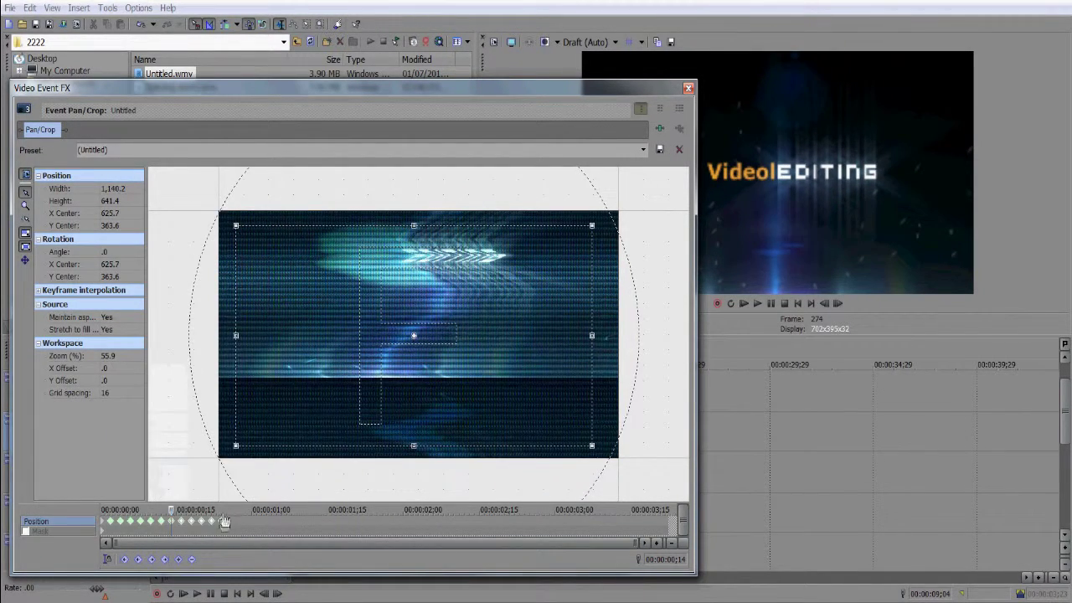
left_click_drag(283, 524, 476, 524)
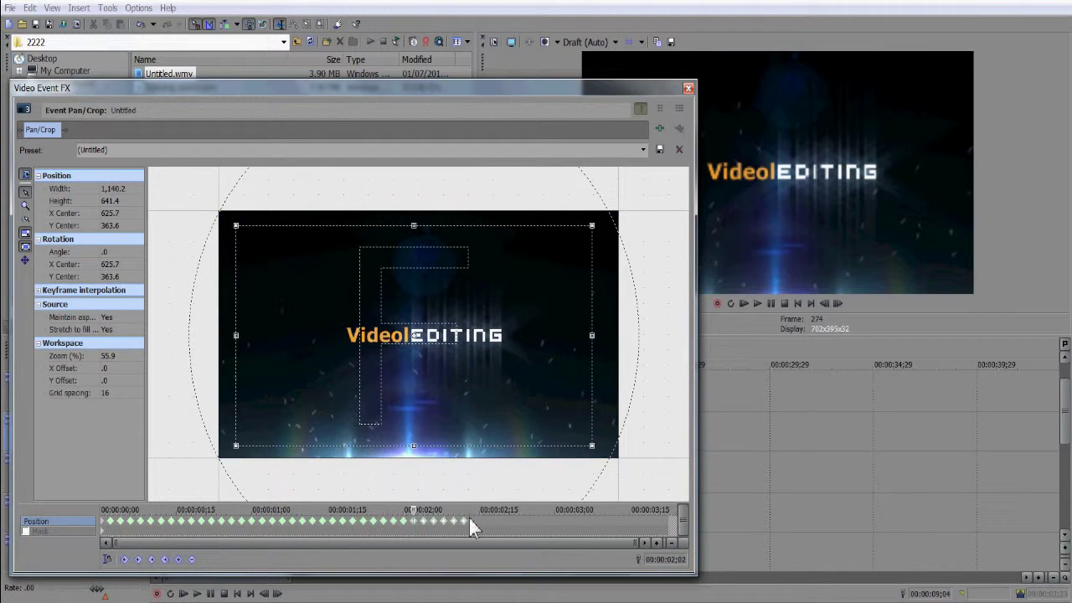
left_click(438, 527)
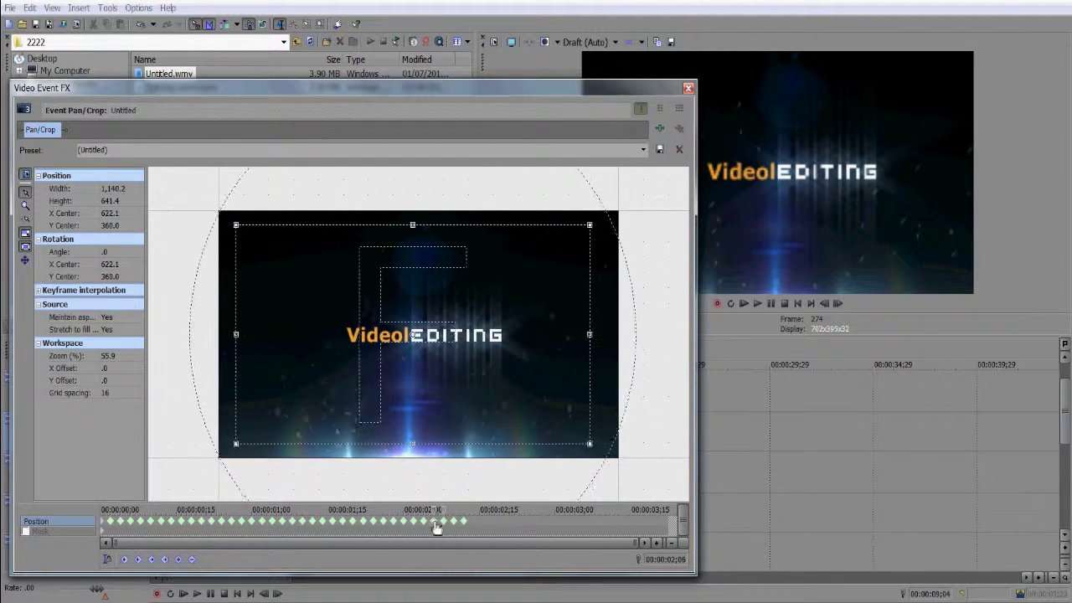
left_click_drag(515, 524, 529, 525)
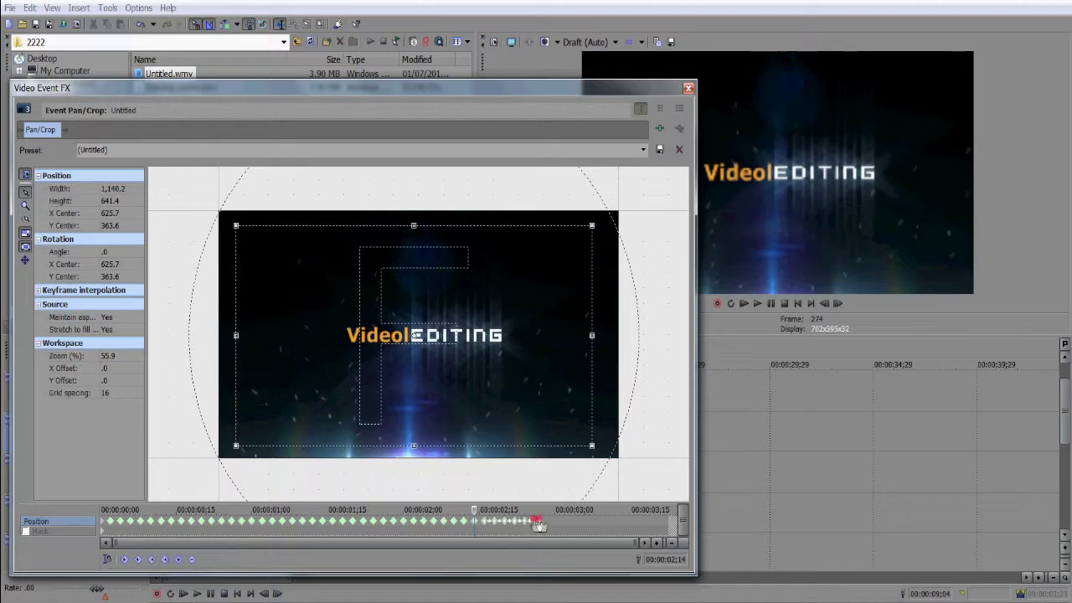
left_click_drag(618, 529, 673, 524)
left_click(689, 88)
left_click(292, 509)
key("space")
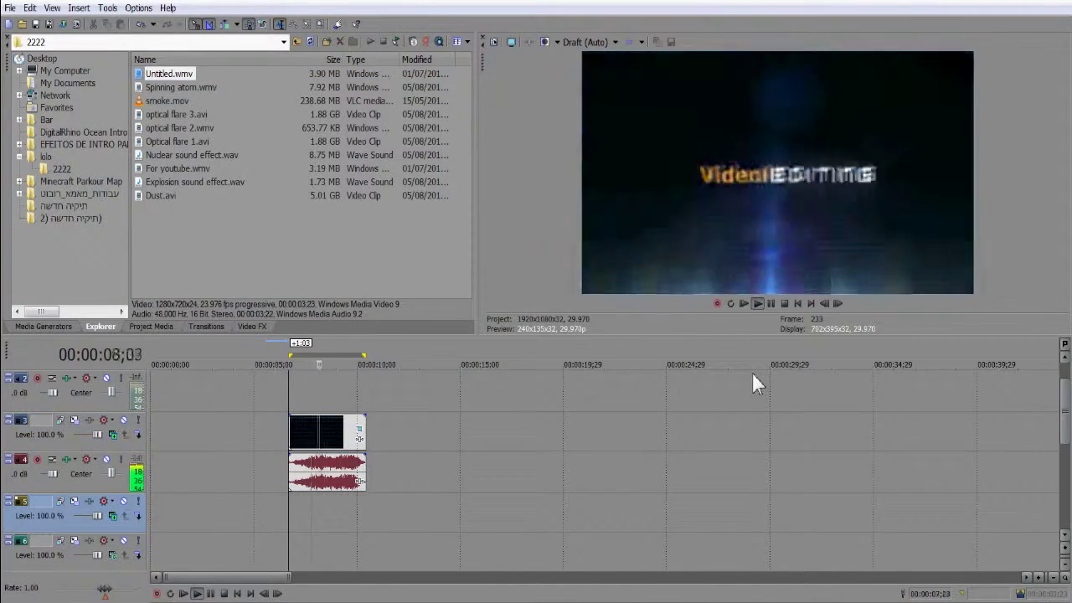
key("space")
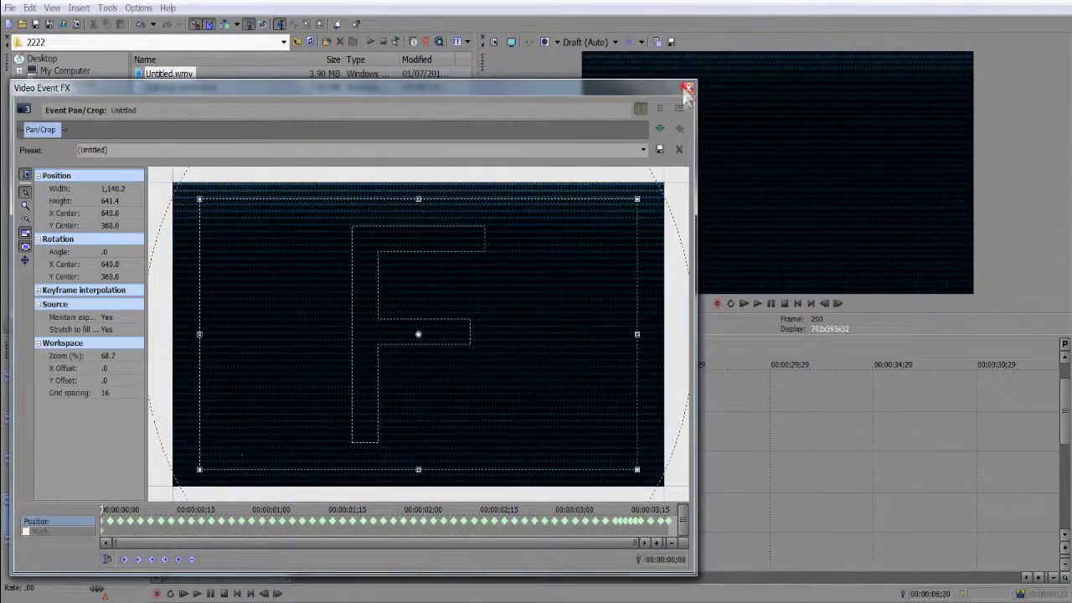